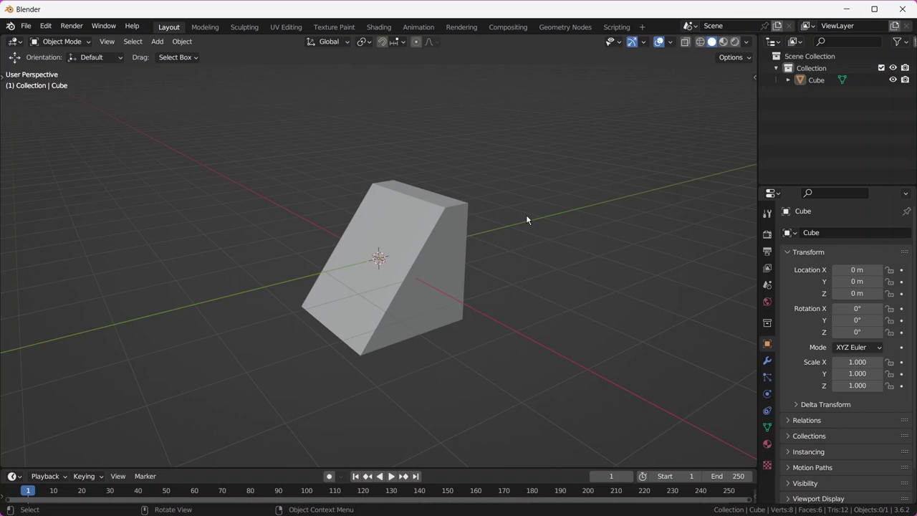
- Delete the wedge-shaped cube's faces, undo, then delete the Cube object in Object Mode
click(413, 267)
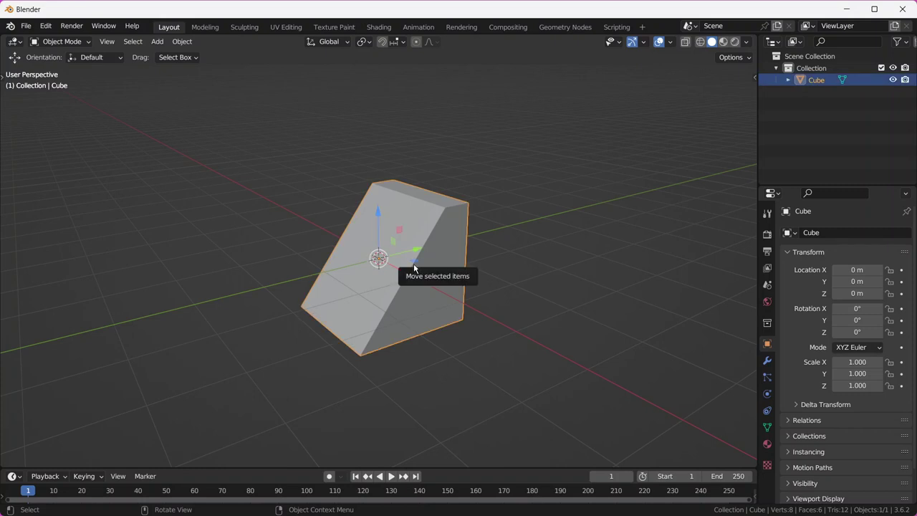
key(Delete)
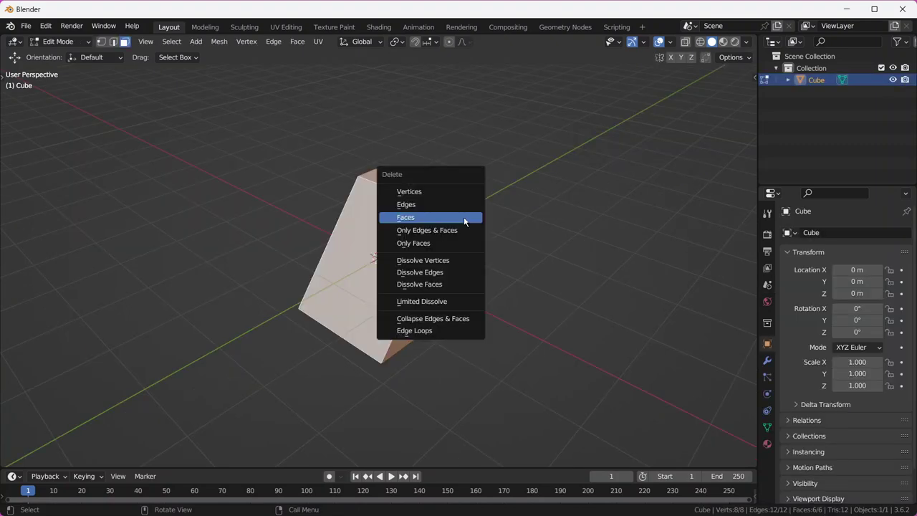
click(463, 217)
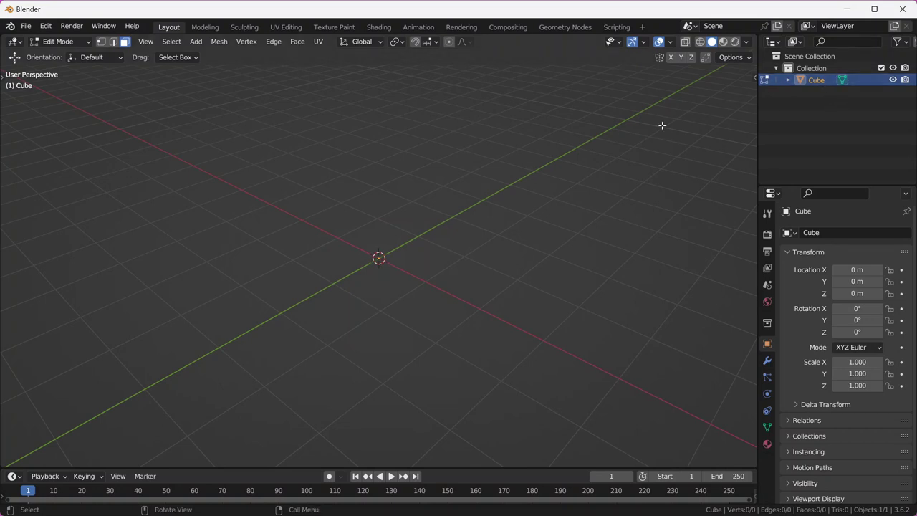
key(Tab)
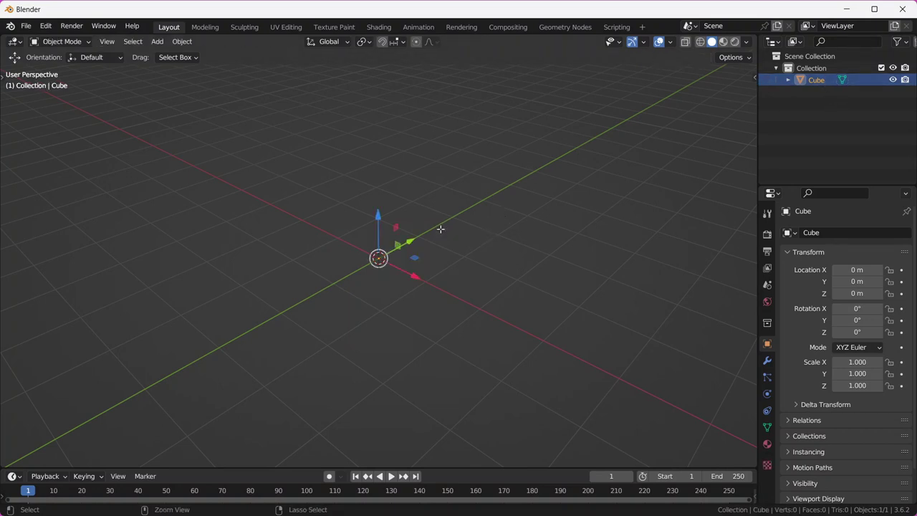
key(ctrl+z)
key(ctrl+z)
key(Tab)
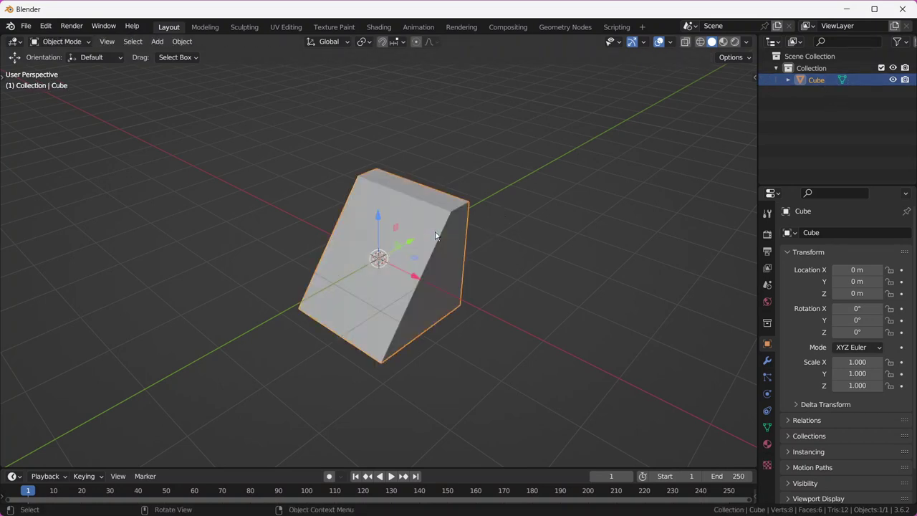
key(Delete)
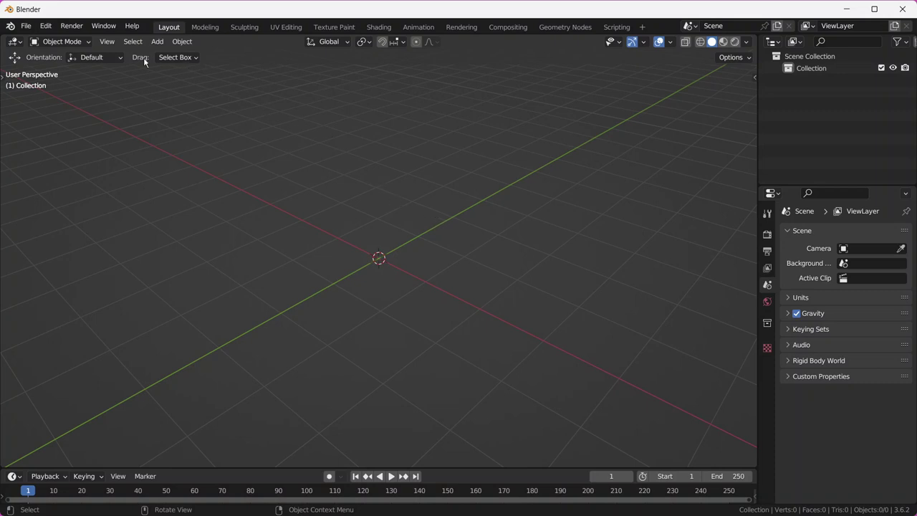
- Add a new default mesh Cube at the 3D cursor from the Add menu
click(157, 41)
mouse_move(190, 59)
key(shift+a)
mouse_move(423, 241)
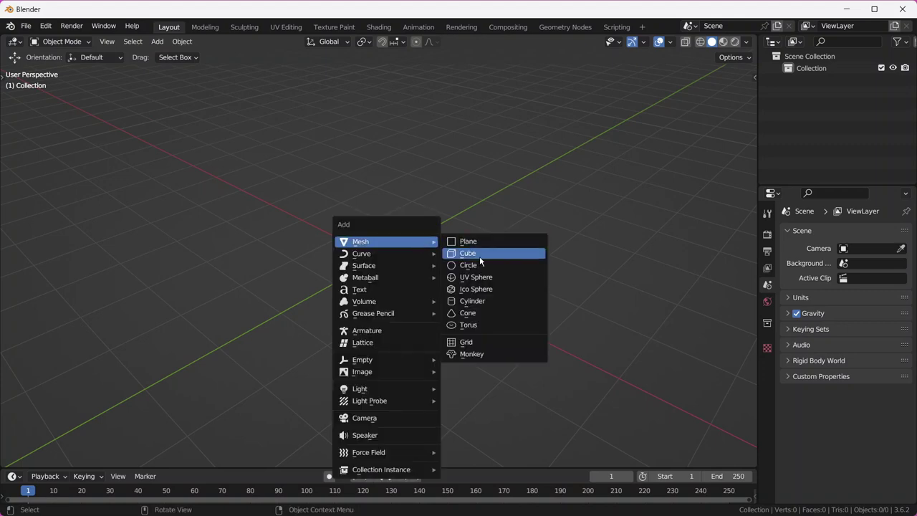
click(479, 256)
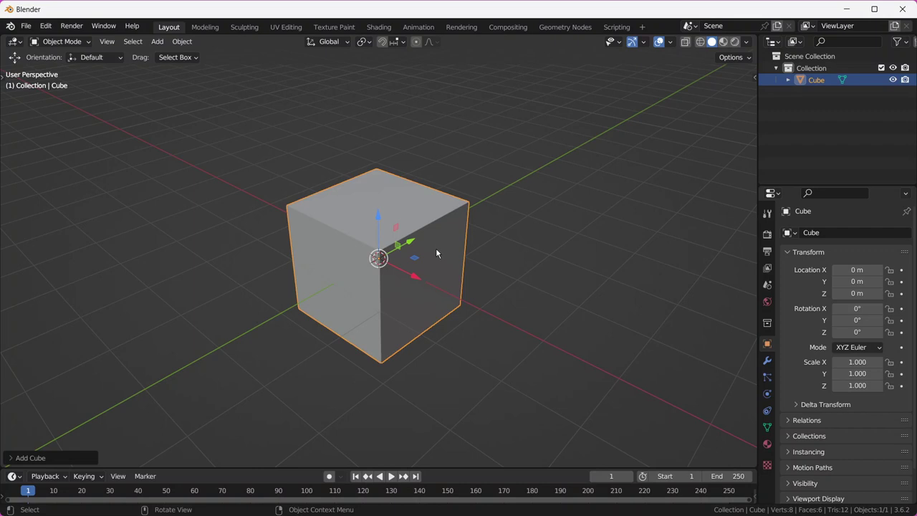
key(shift+a)
- Add a cube, then add a second cube part inside its mesh and place it beside the original
mouse_move(436, 249)
click(505, 267)
key(Tab)
key(shift+a)
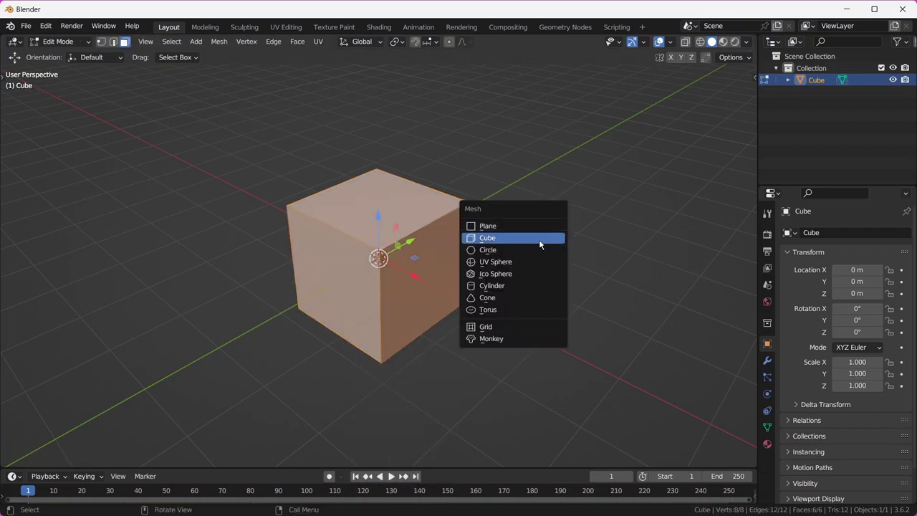
click(540, 244)
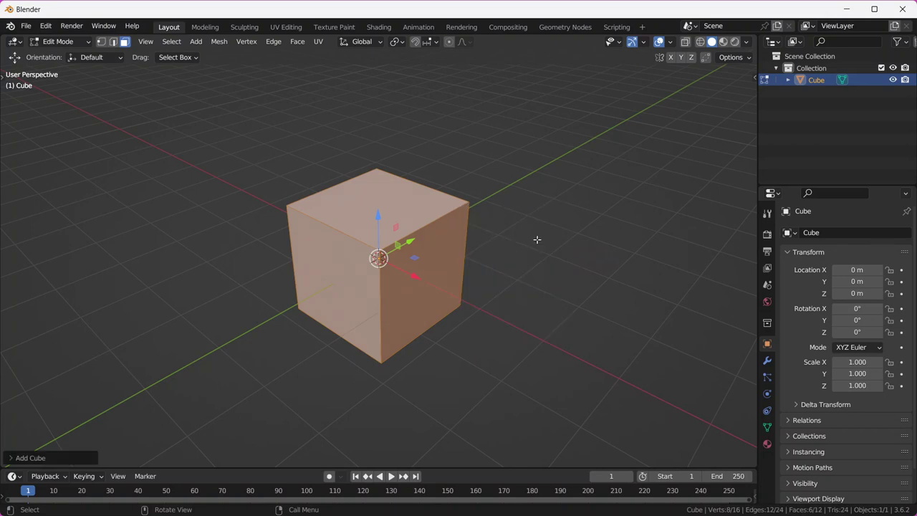
key(g)
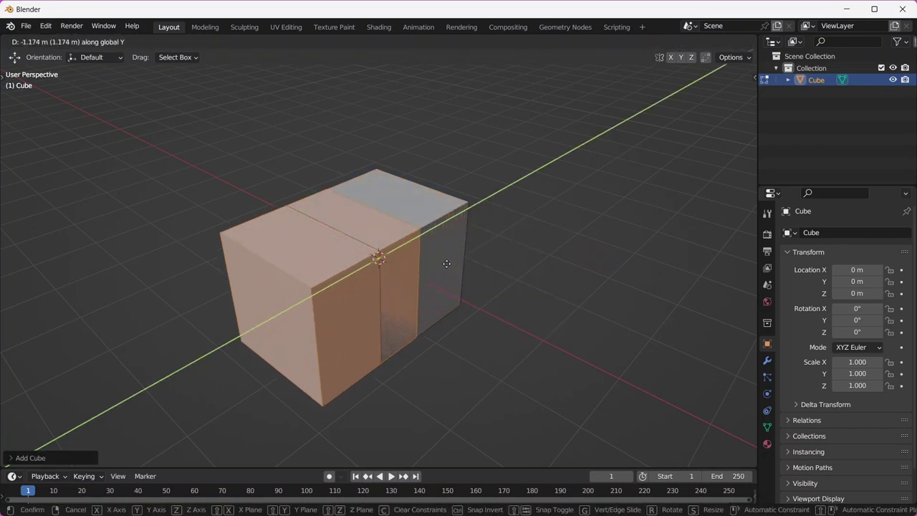
click(402, 307)
- Cancel a Z move of the whole object, then move the cube part along Y in Edit Mode
key(Tab)
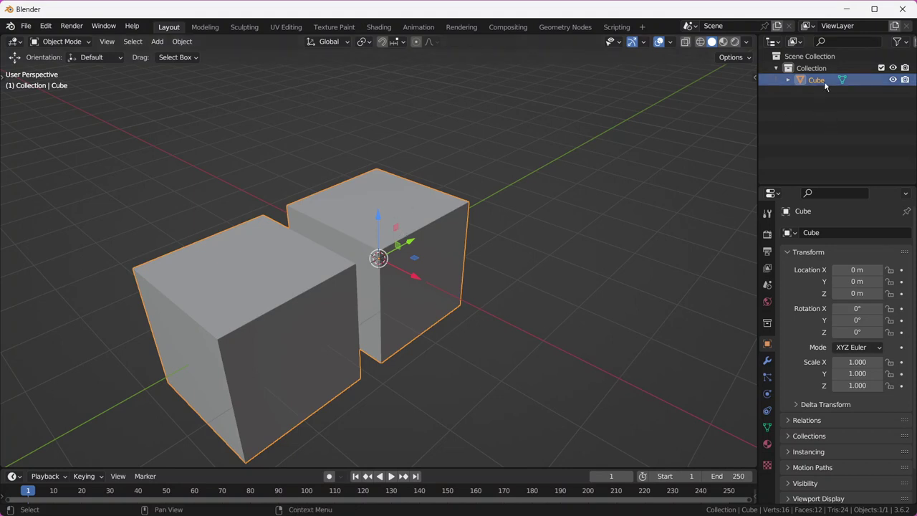
key(g)
key(z)
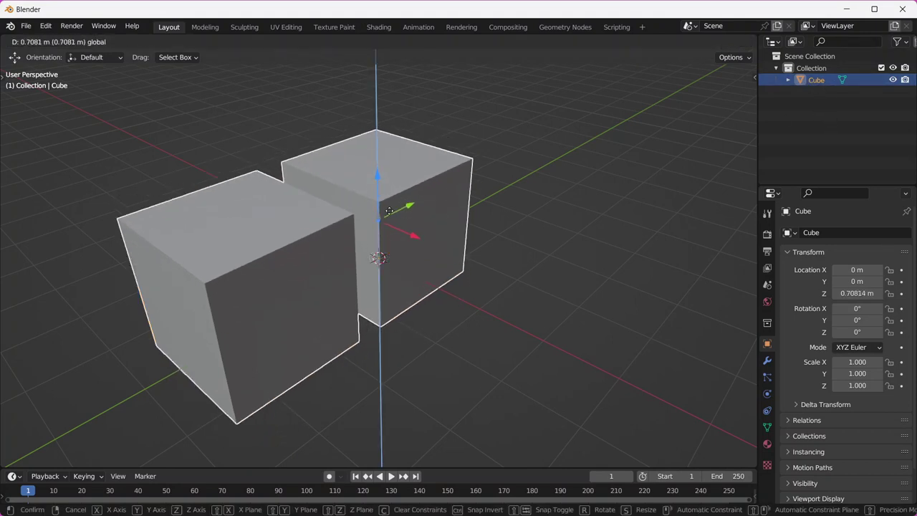
key(Escape)
key(Tab)
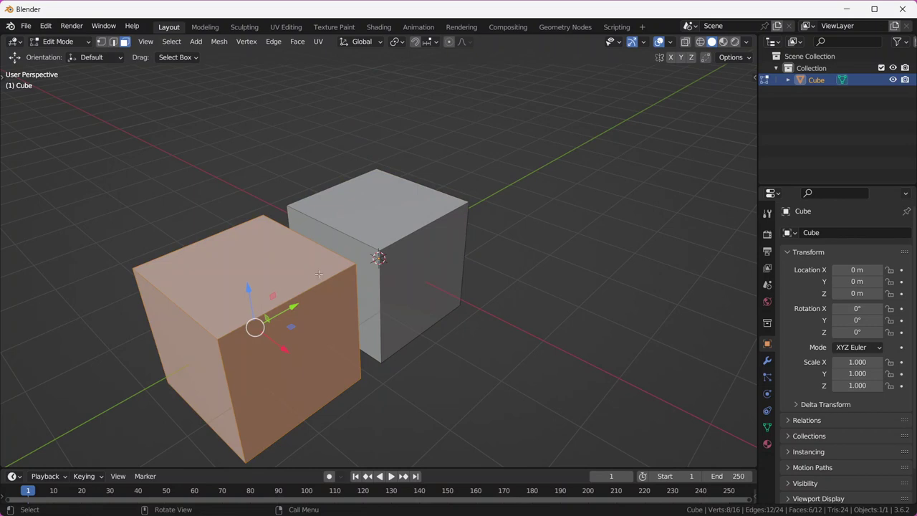
key(g)
key(y)
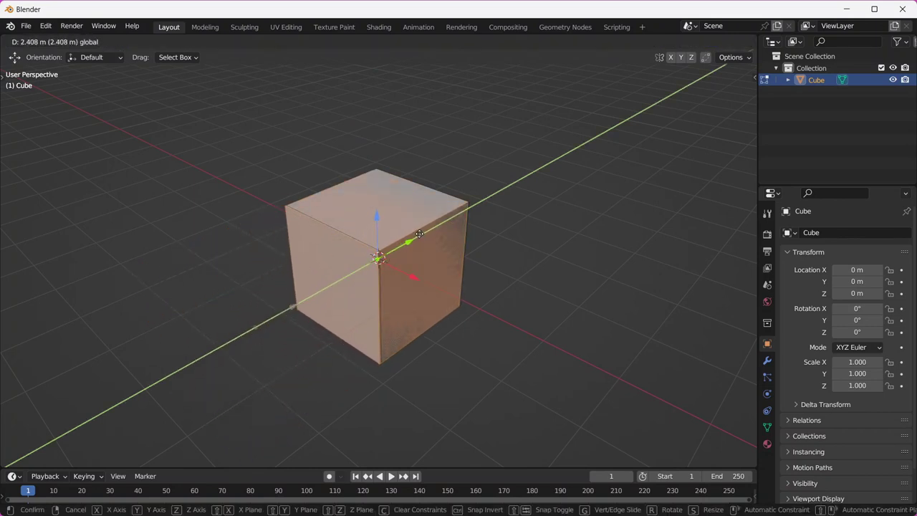
- Confirm the Y move, delete the selected faces and add another cube into the mesh
click(420, 235)
key(x)
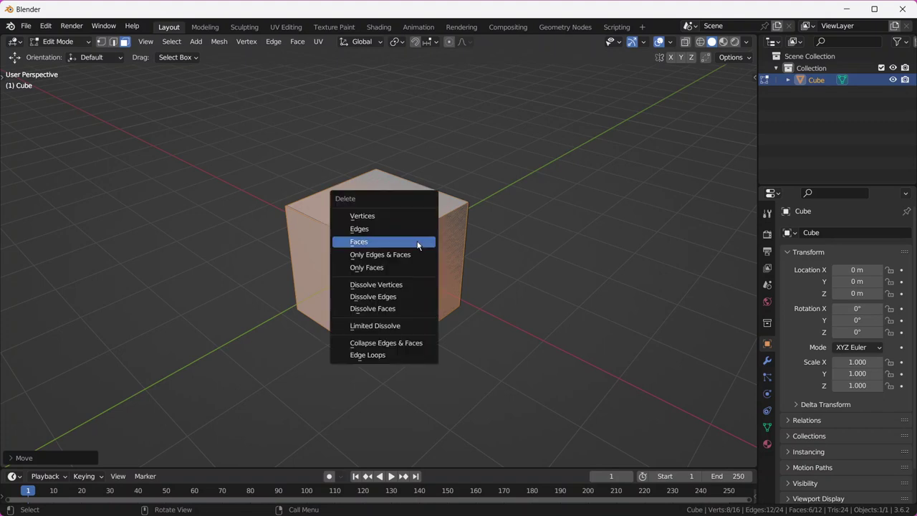
click(414, 242)
key(shift+a)
click(413, 240)
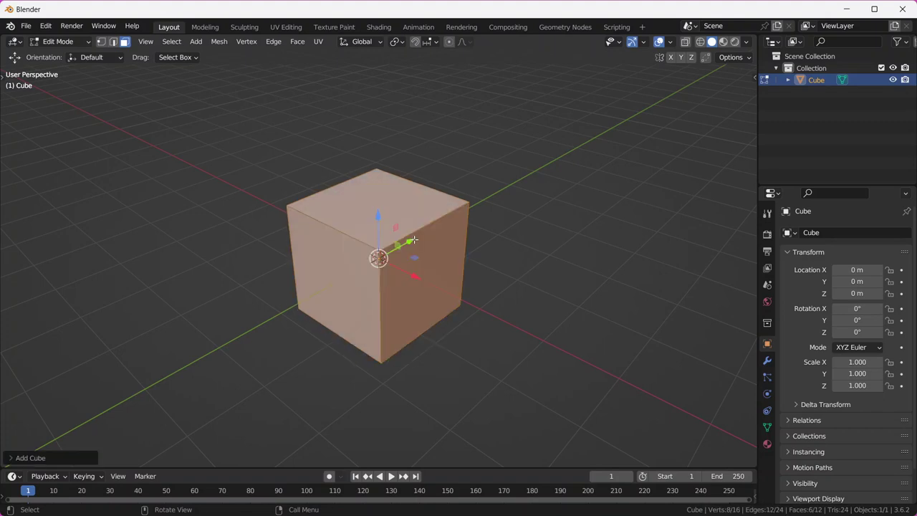
key(Tab)
- Move the new cube part along Y onto the original and return to Object Mode
middle_drag(480, 273, 436, 298)
key(Tab)
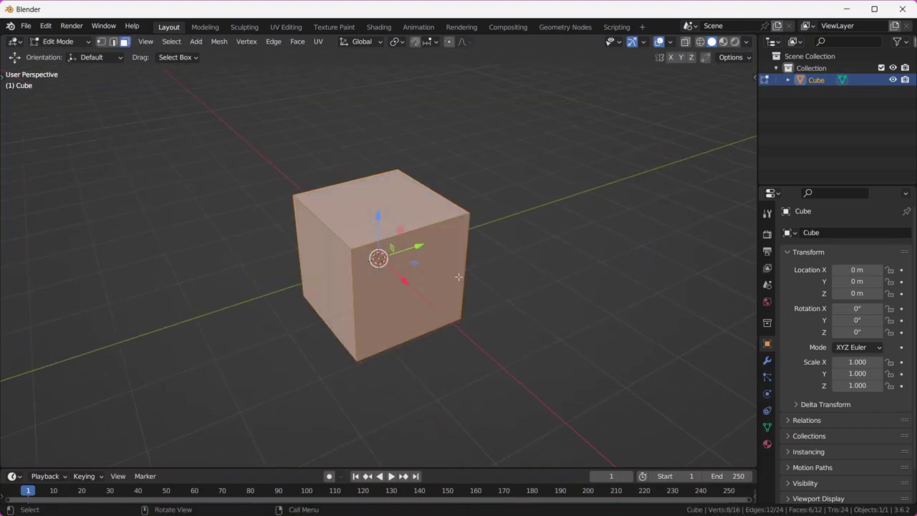
key(g)
key(y)
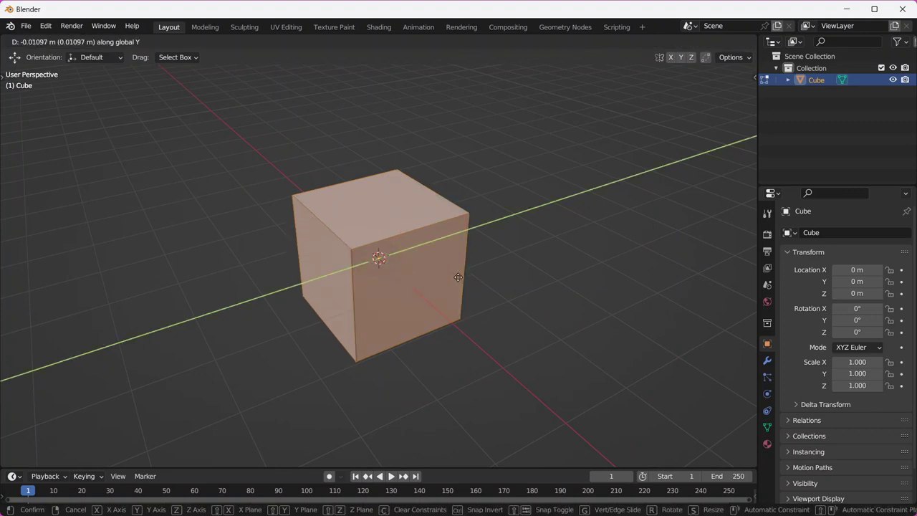
click(458, 278)
middle_drag(469, 268, 497, 304)
key(Tab)
scroll(495, 297, up, 4)
mouse_move(490, 265)
middle_down()
mouse_move(430, 221)
mouse_move(485, 277)
middle_up()
scroll(493, 265, down, 5)
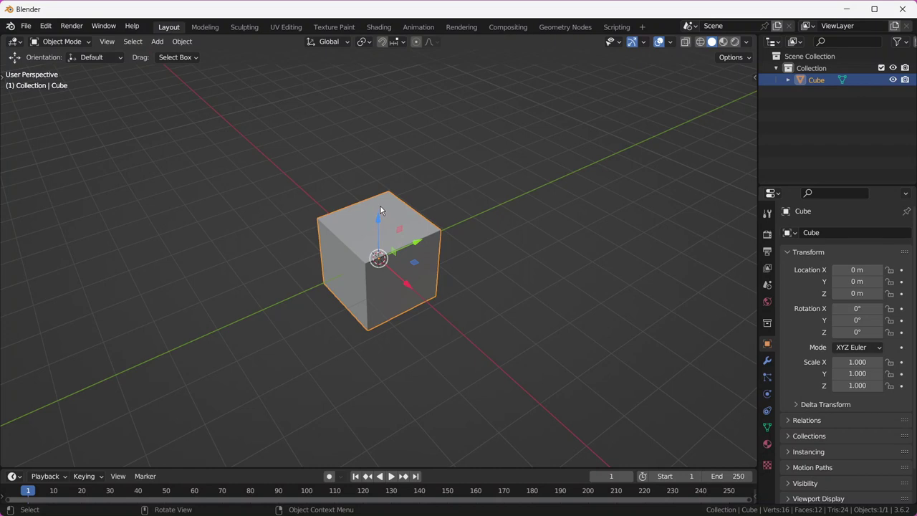
- Toggle between Edit and Object Mode, then delete the doubled cube
key(Tab)
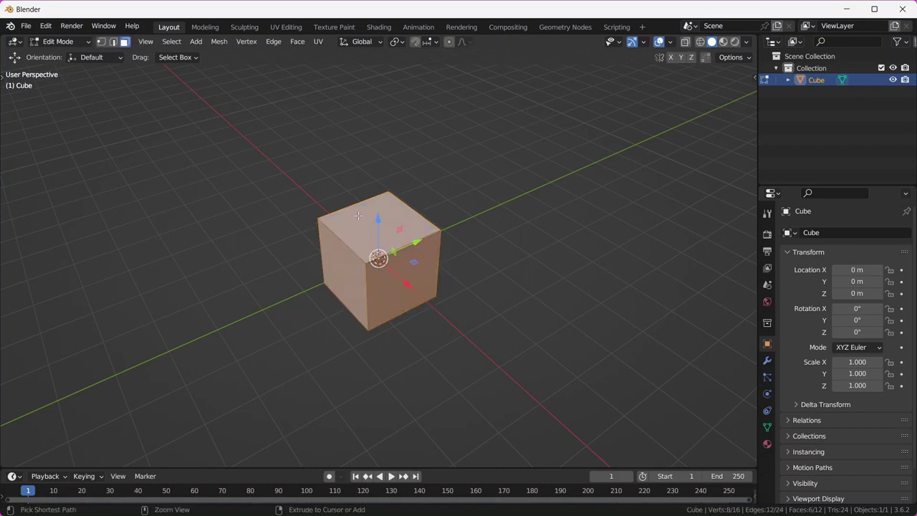
key(Tab)
key(Tab)
key(alt+a)
key(Tab)
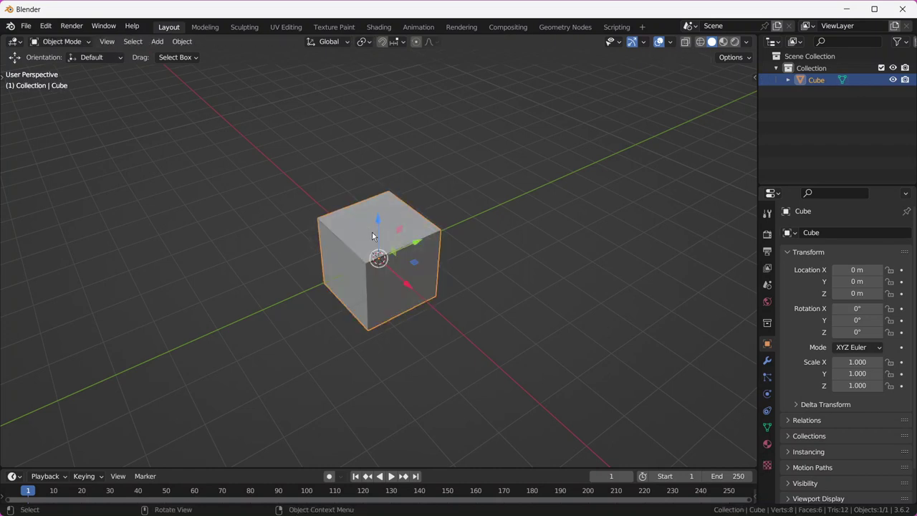
key(Delete)
- Add a fresh default mesh Cube at the origin
key(shift+a)
mouse_move(372, 224)
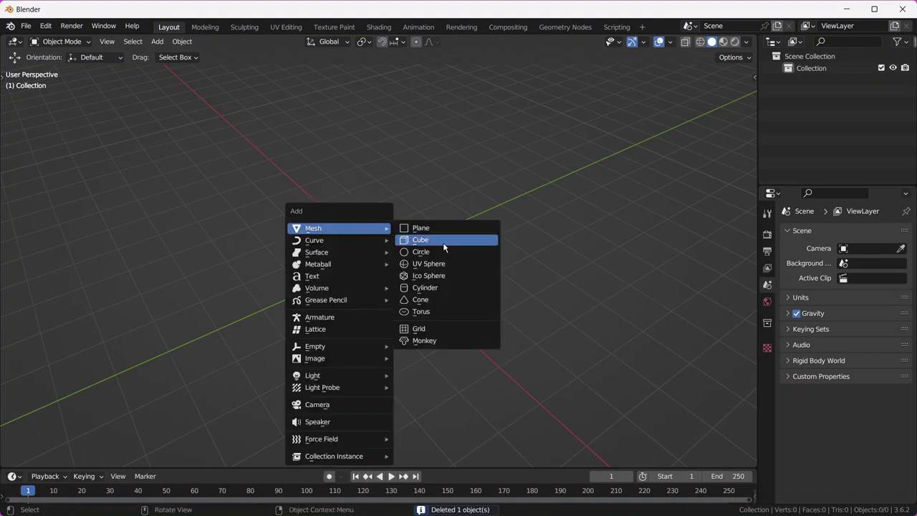
click(437, 238)
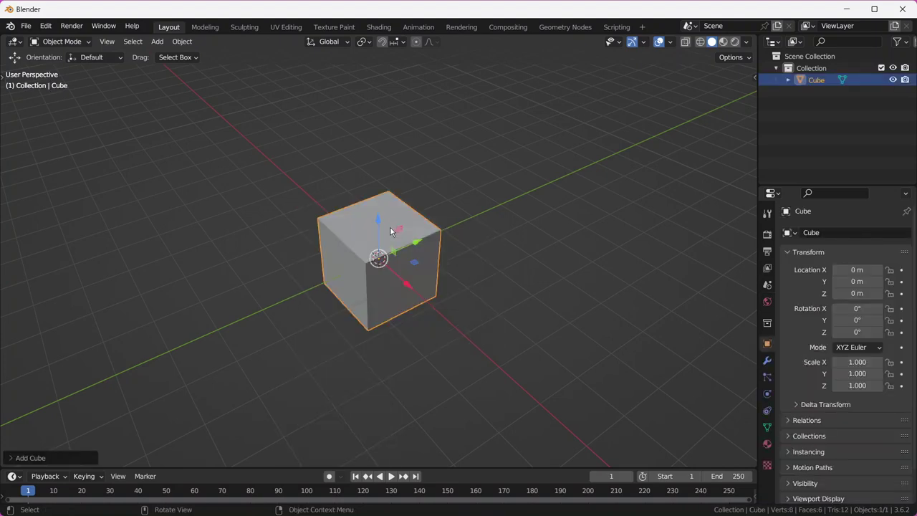
middle_drag(380, 256, 384, 278)
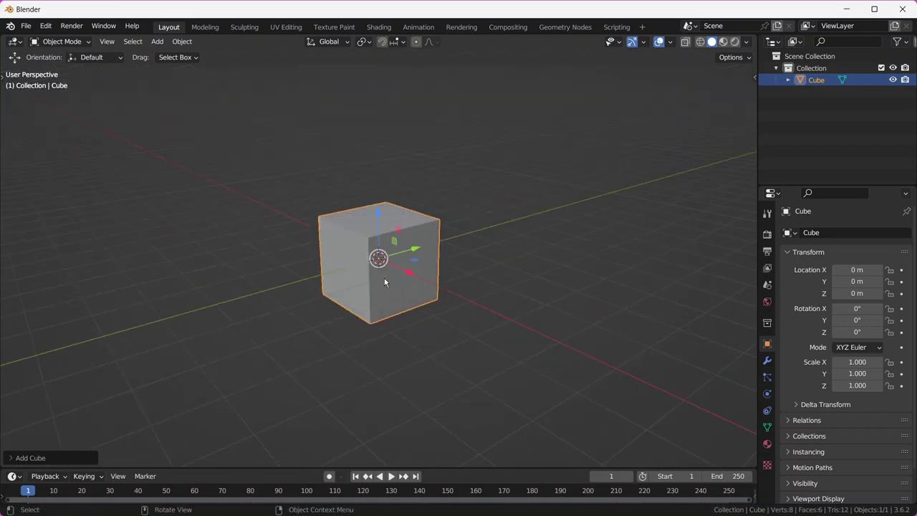
key(r)
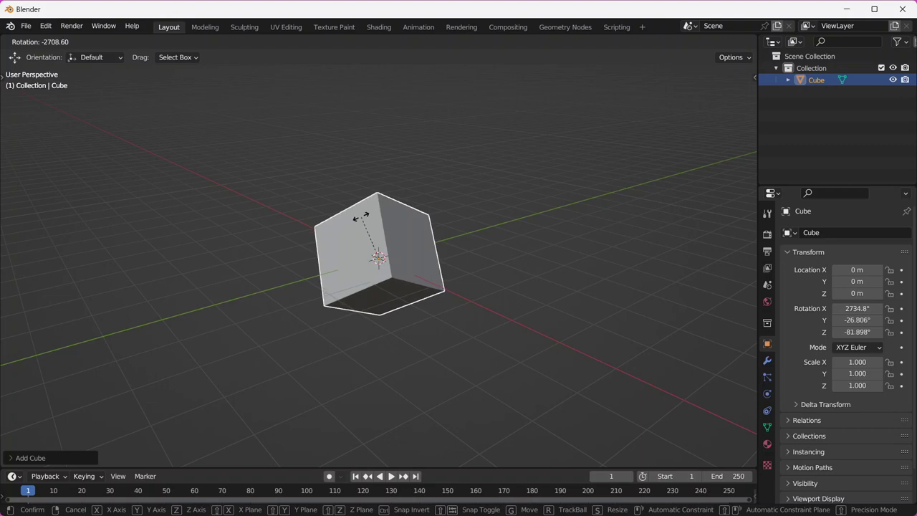
- Cycle the rotation constraint through X, Y, Z, Shift+Z, Shift+X, ending on global Z
key(x)
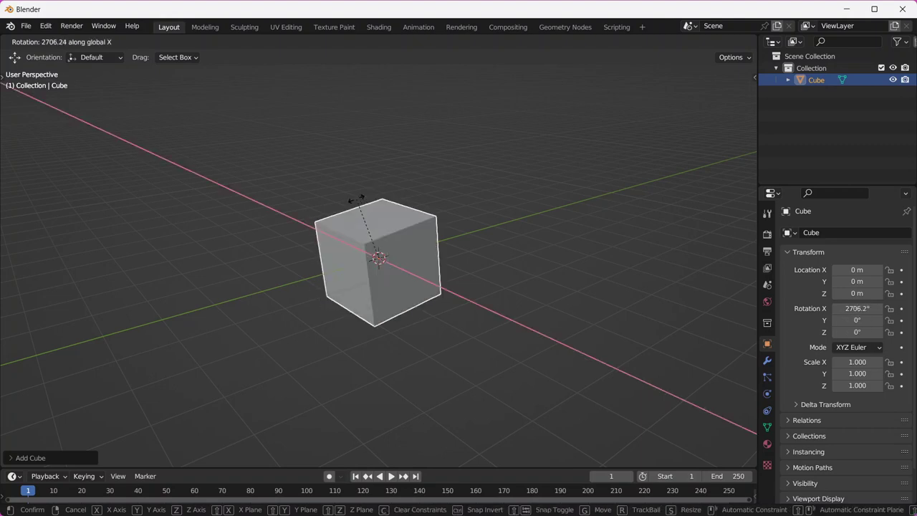
key(y)
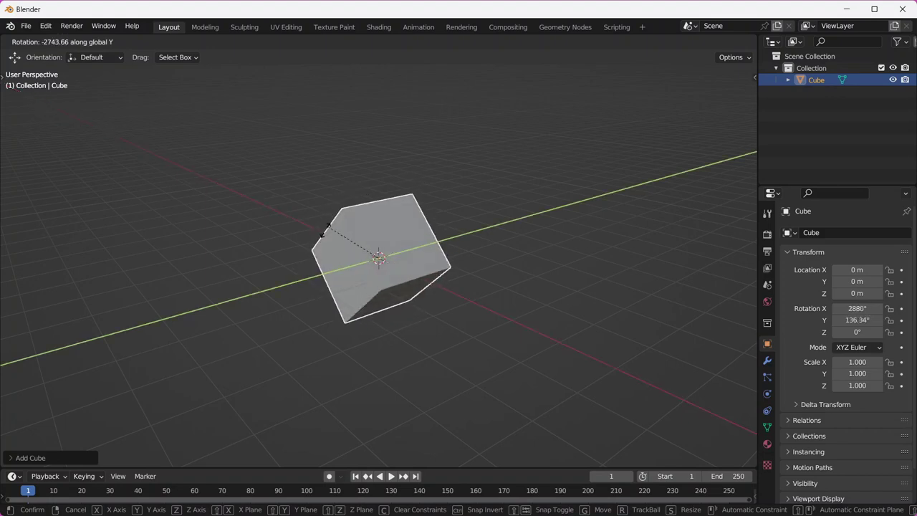
key(z)
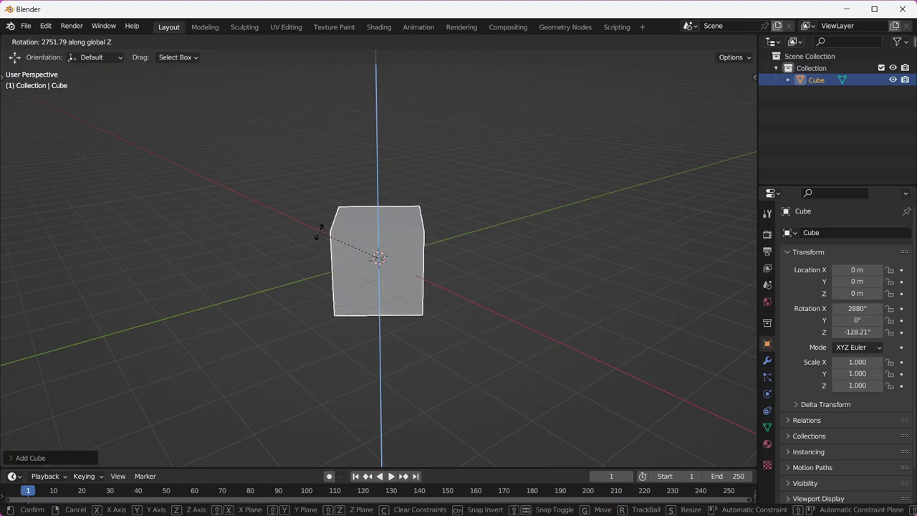
key(shift+z)
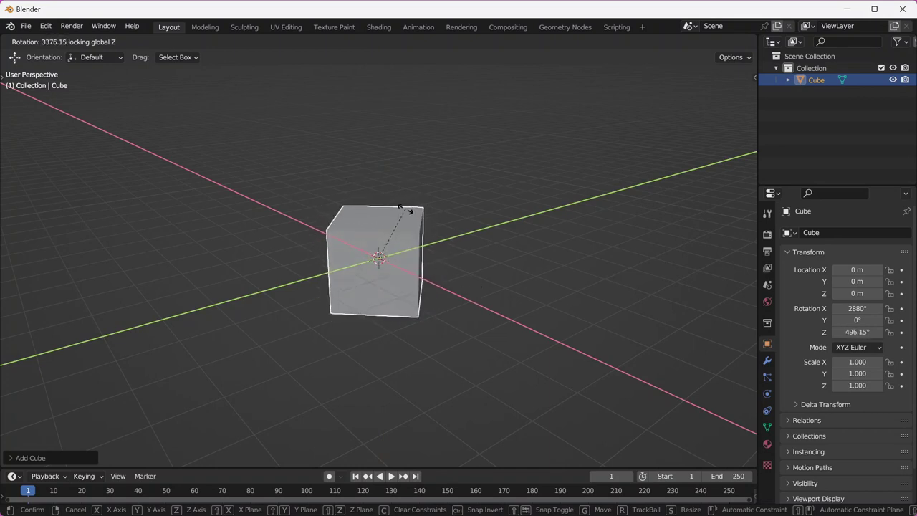
key(shift+x)
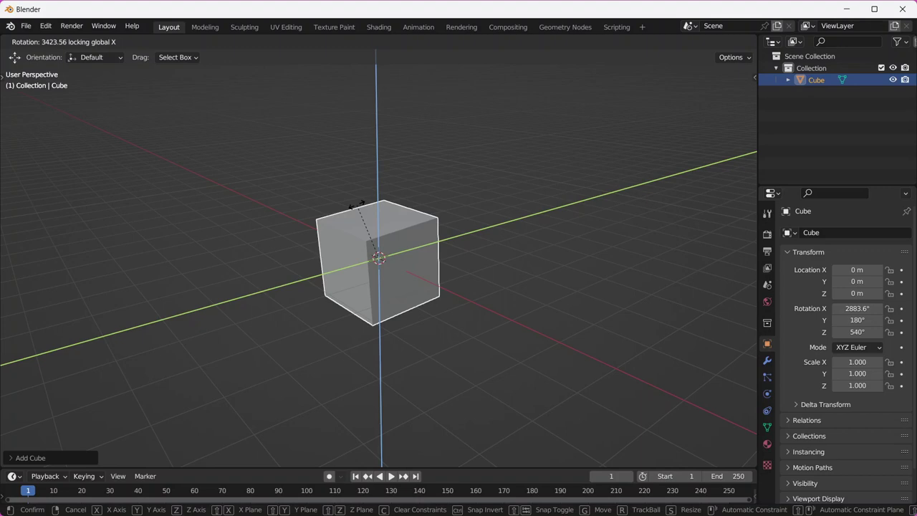
key(z)
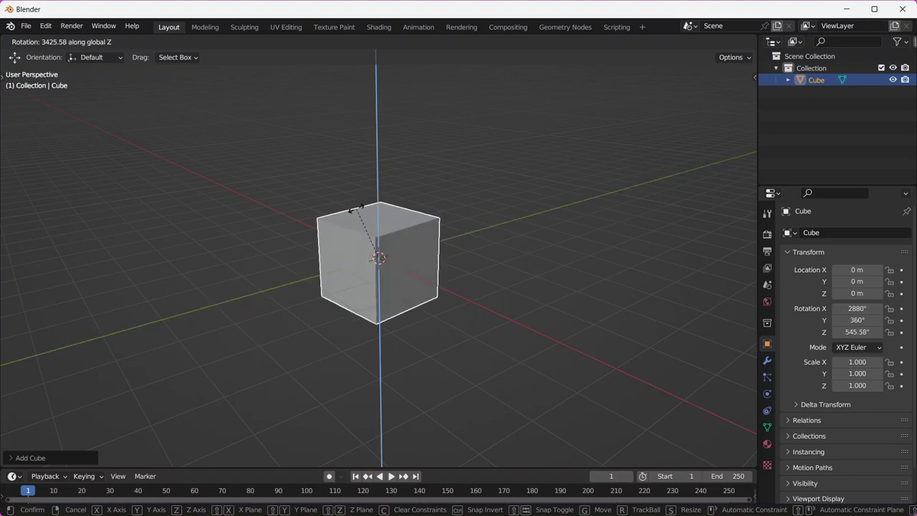
- Rotate the cube 90° about Z, then a further 45° about Z
text(90)
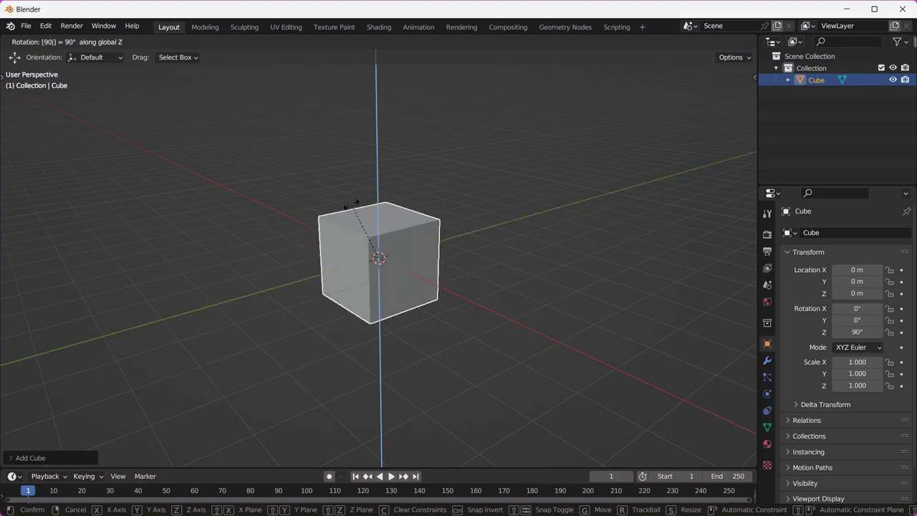
key(Return)
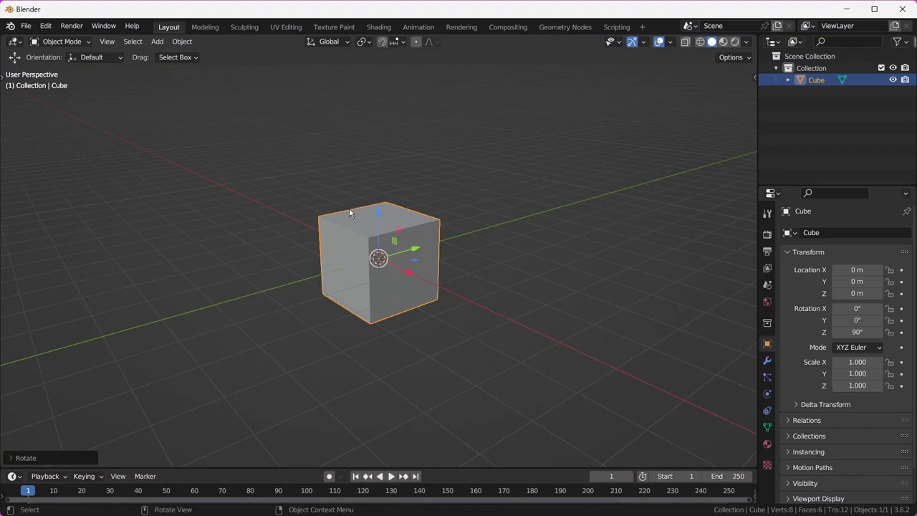
text(rz45)
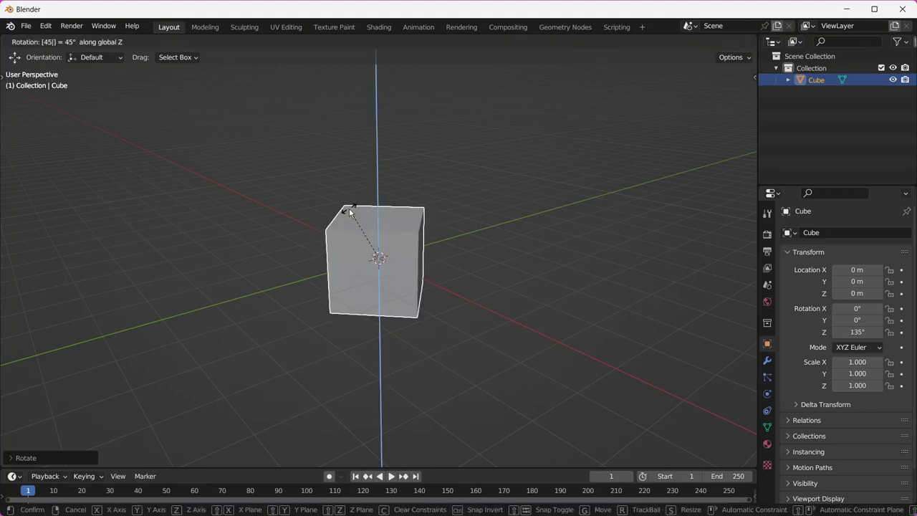
key(Return)
- Check the rotated cube from top and front orthographic views
key(KP_7)
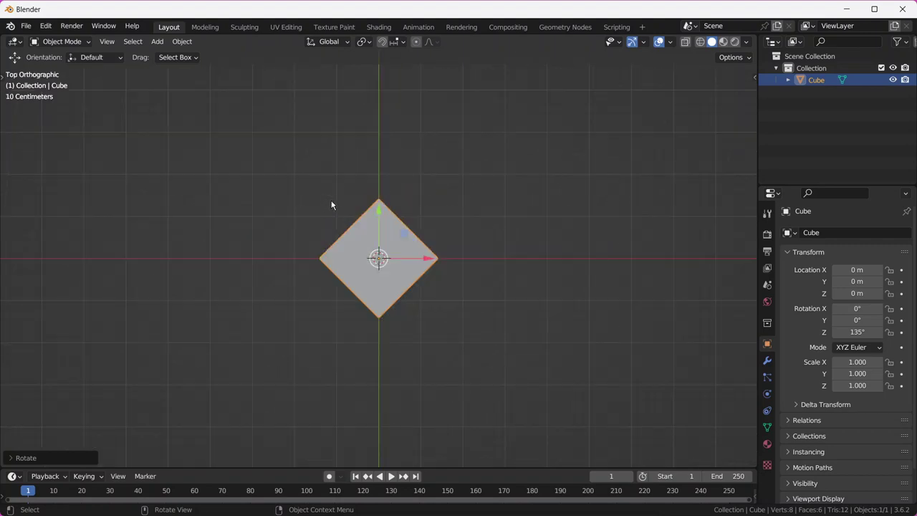
scroll(407, 259, up, 5)
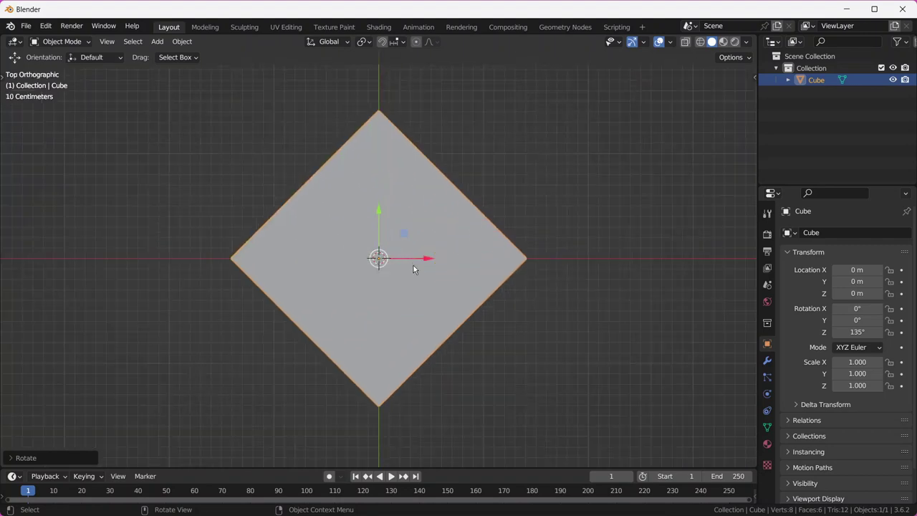
middle_drag(415, 269, 451, 280)
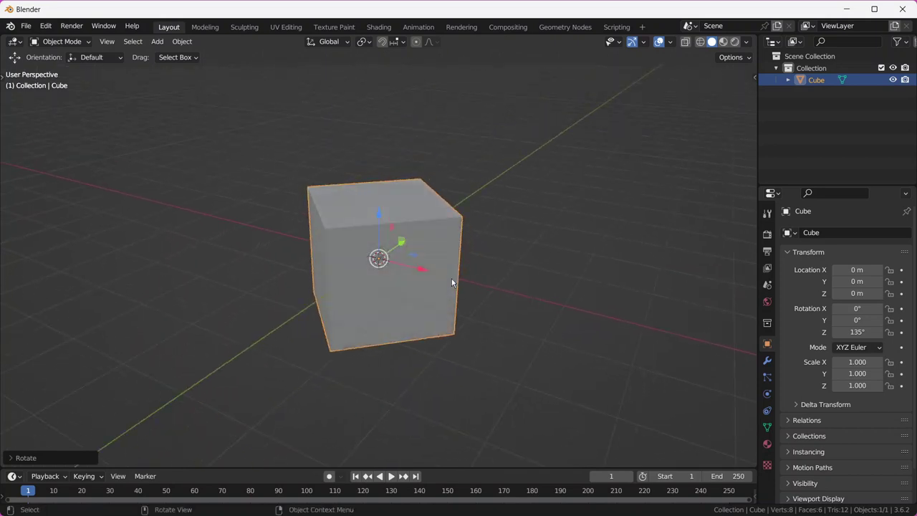
key(grave)
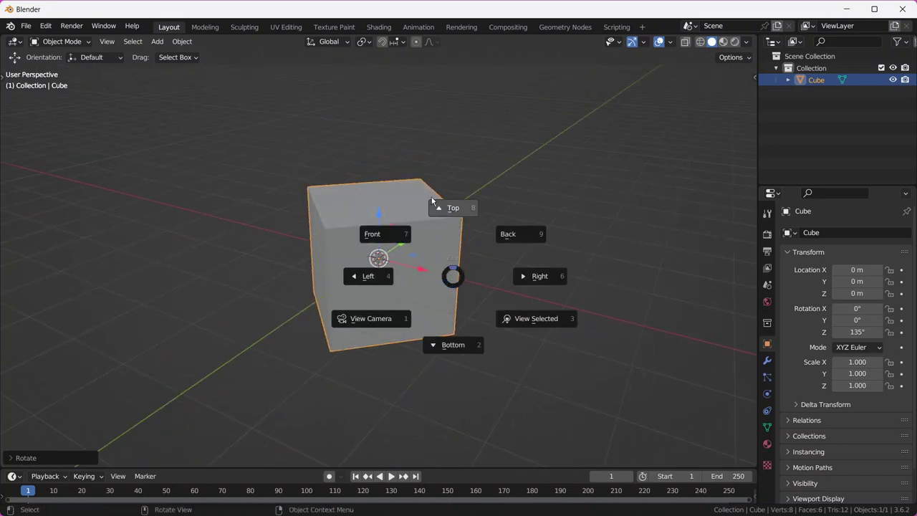
click(383, 229)
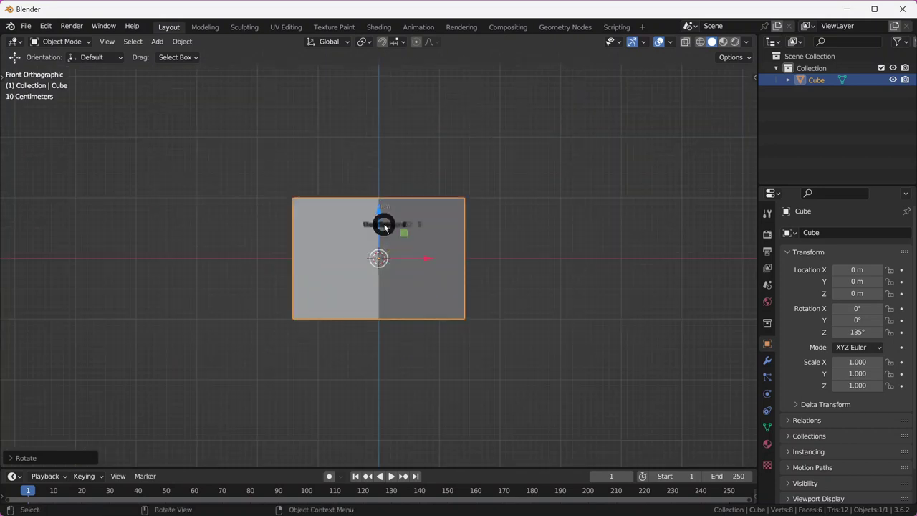
key(grave)
click(398, 149)
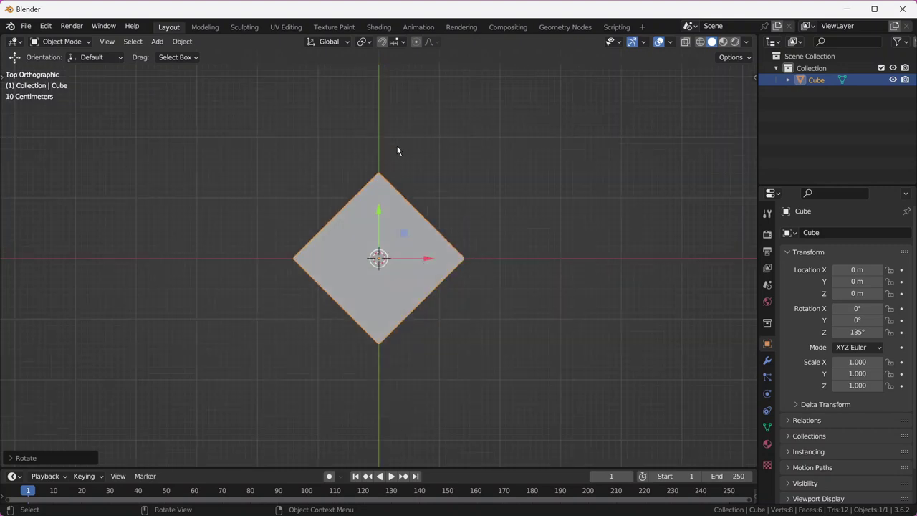
middle_drag(511, 372, 499, 287)
- Undo the extra 45° turn and begin another rotation around global Z
key(ctrl+z)
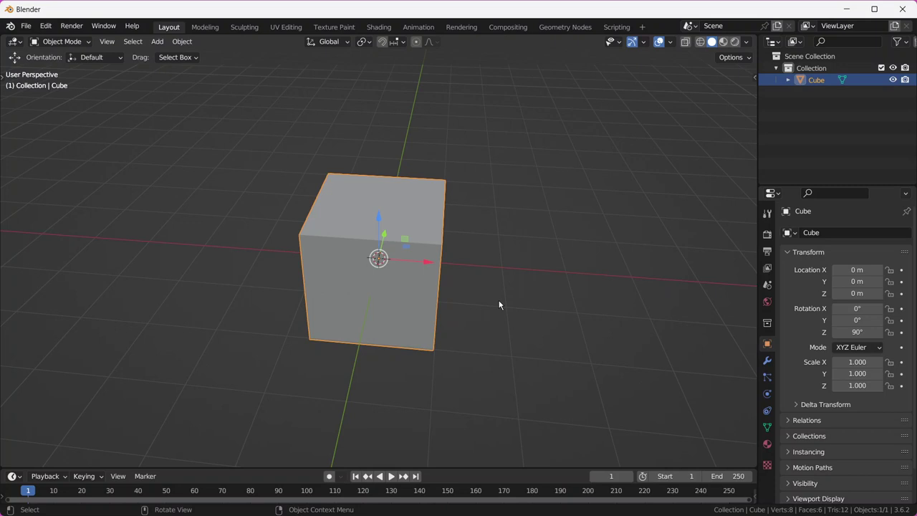
key(r)
key(z)
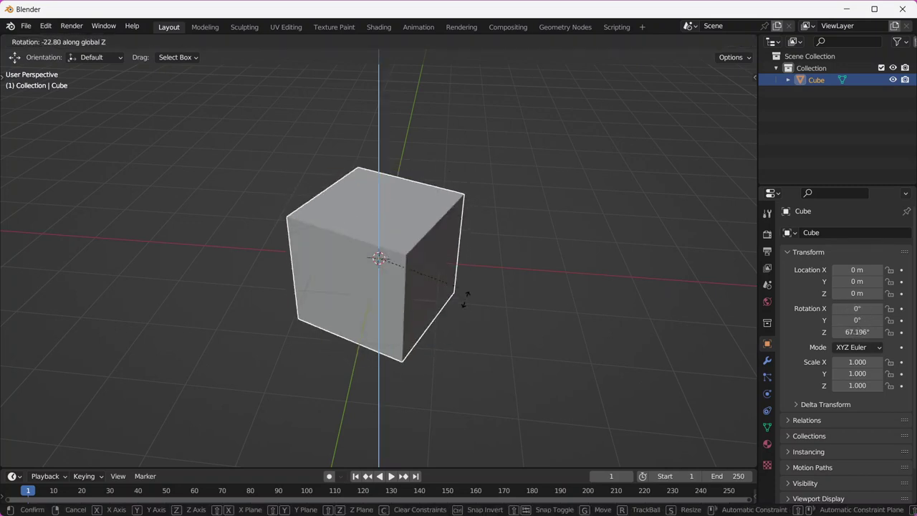
key(x)
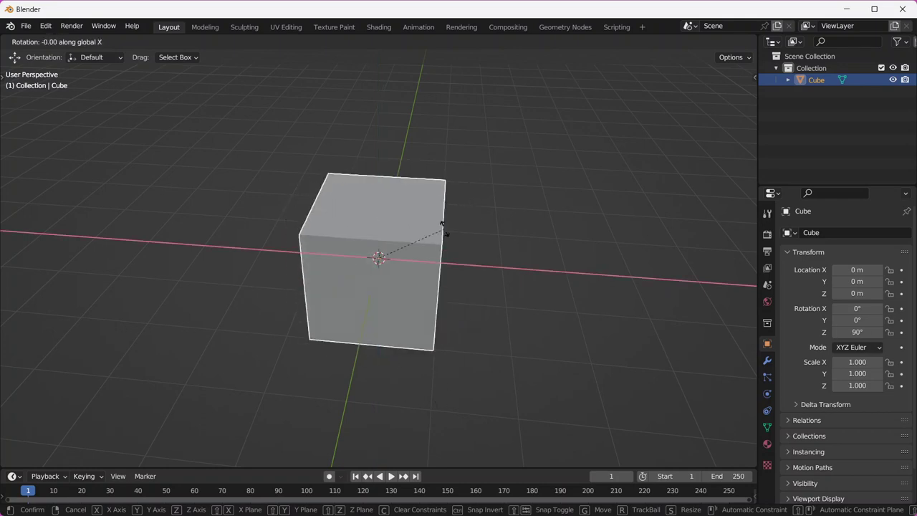
key(Escape)
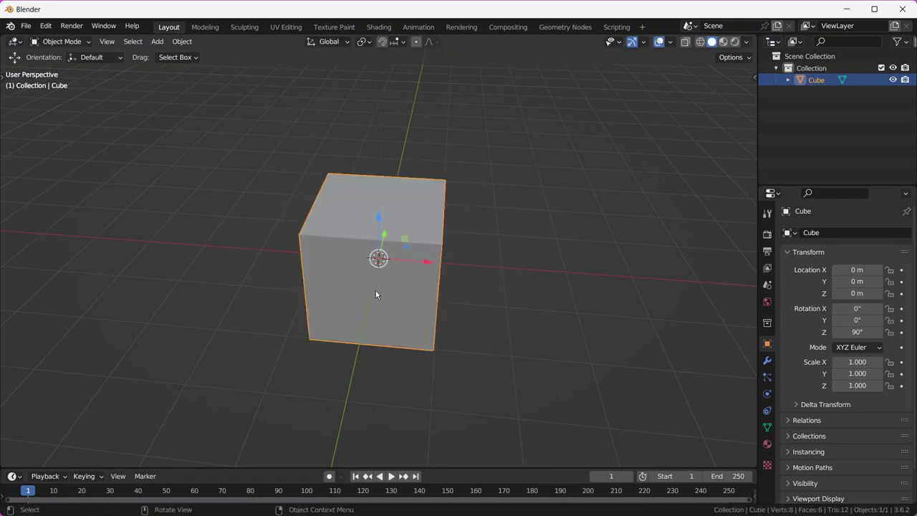
key(r)
key(x)
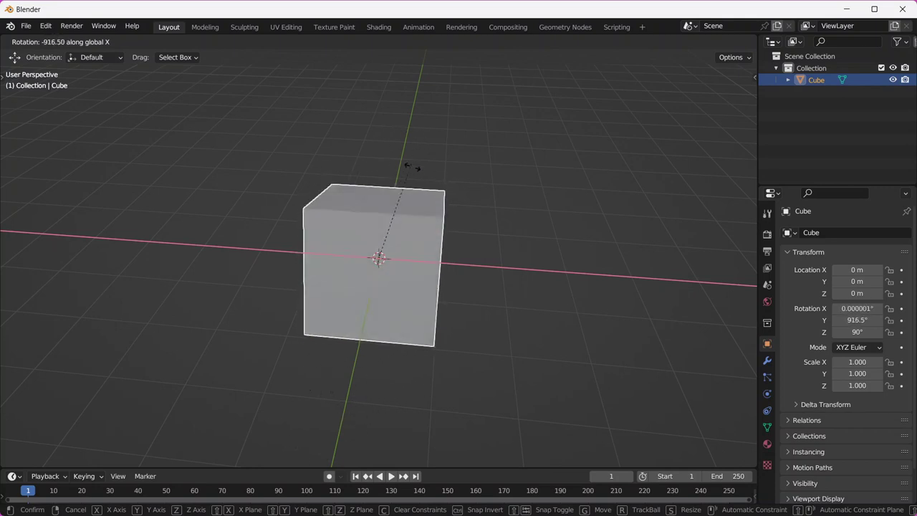
key(Escape)
key(r)
key(y)
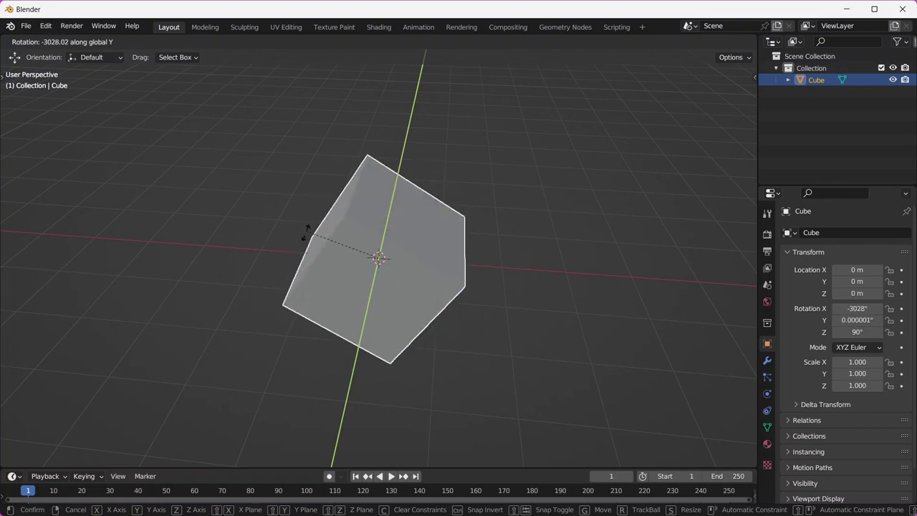
key(Escape)
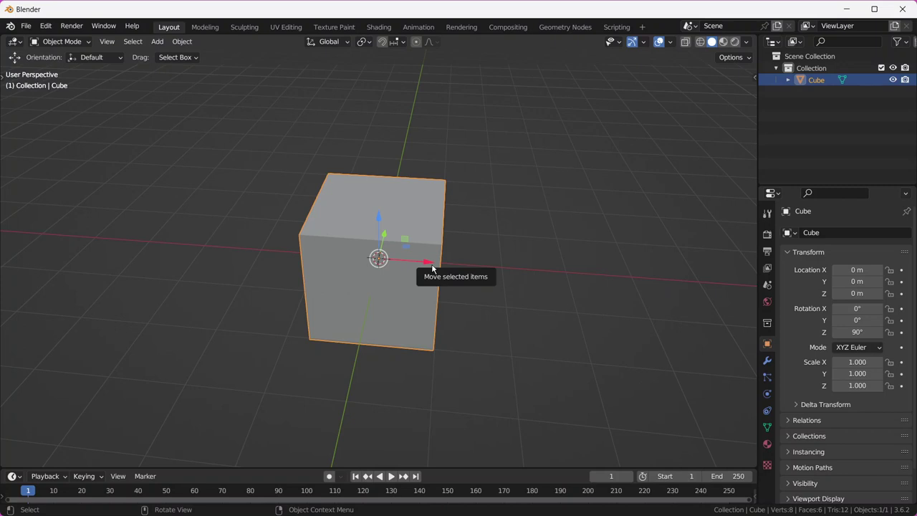
key(r)
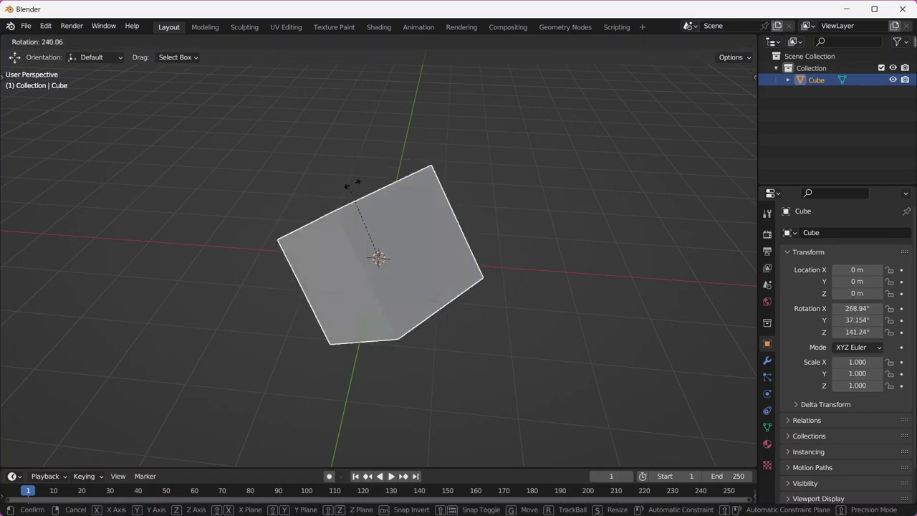
right_click(429, 385)
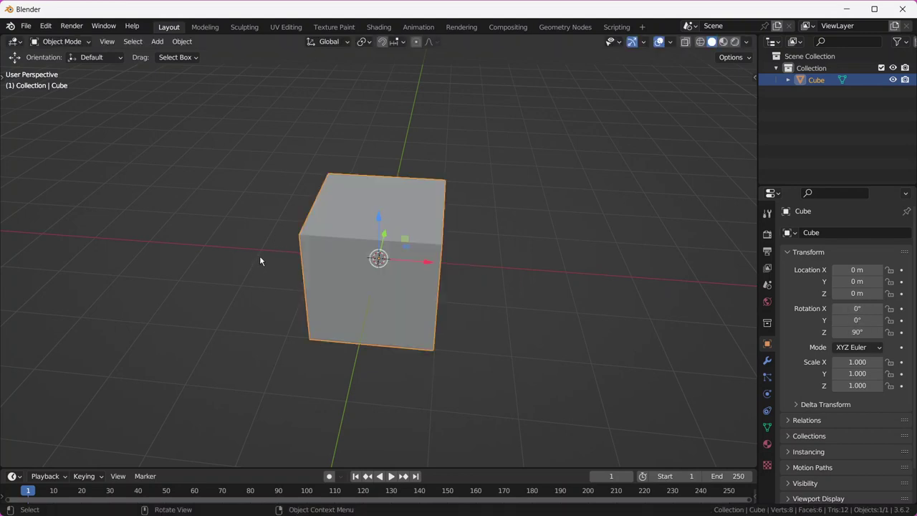
key(r)
click(352, 385)
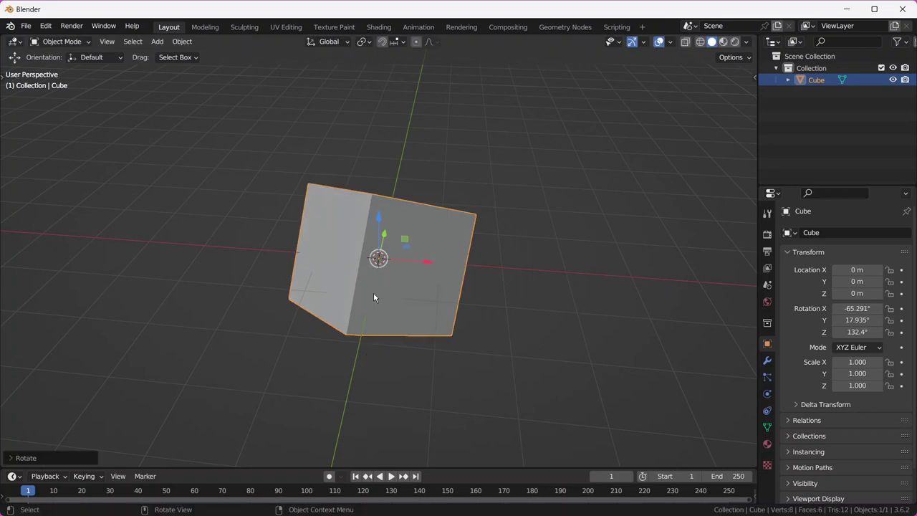
key(ctrl+z)
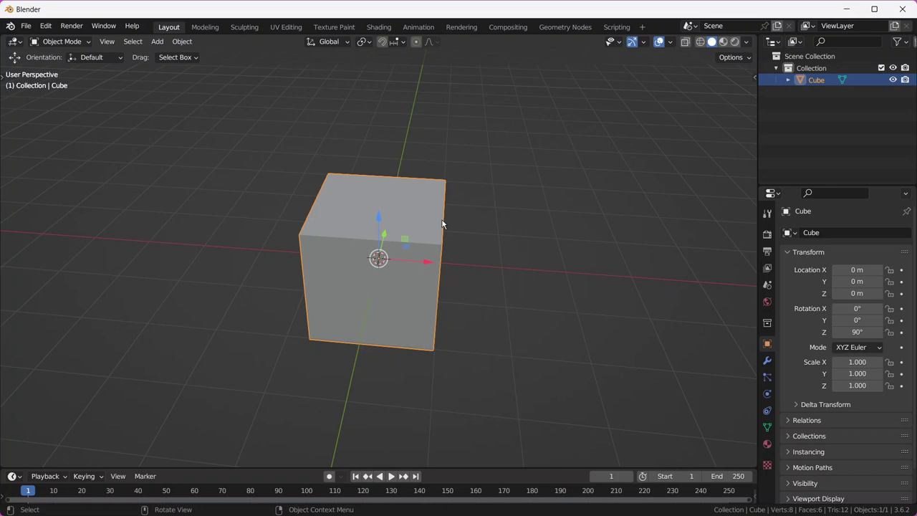
click(45, 26)
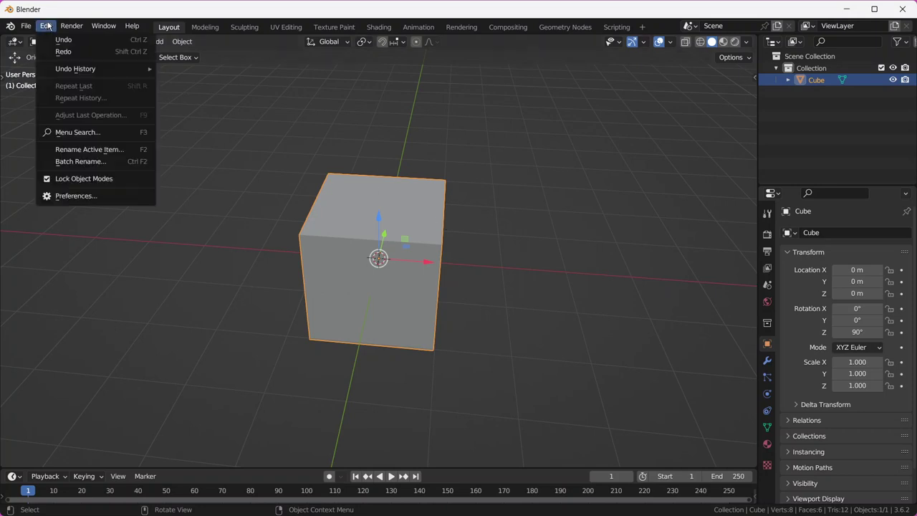
click(79, 196)
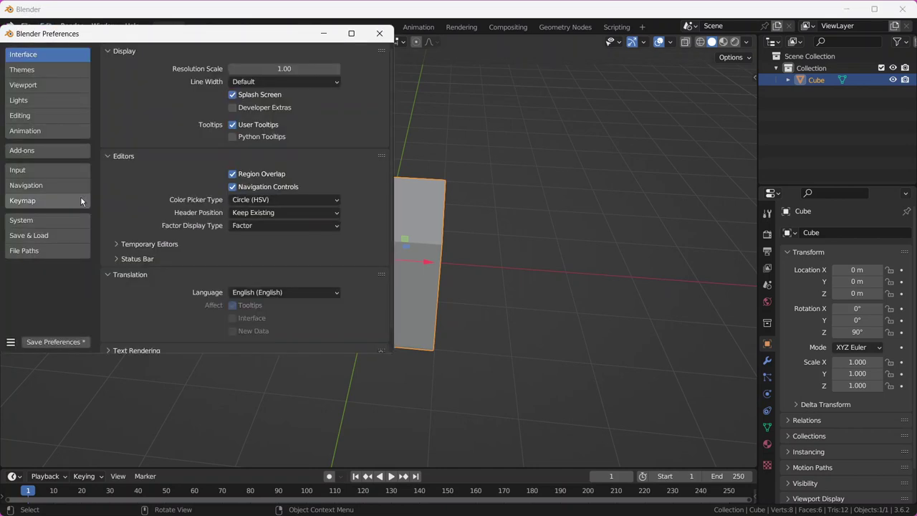
click(67, 221)
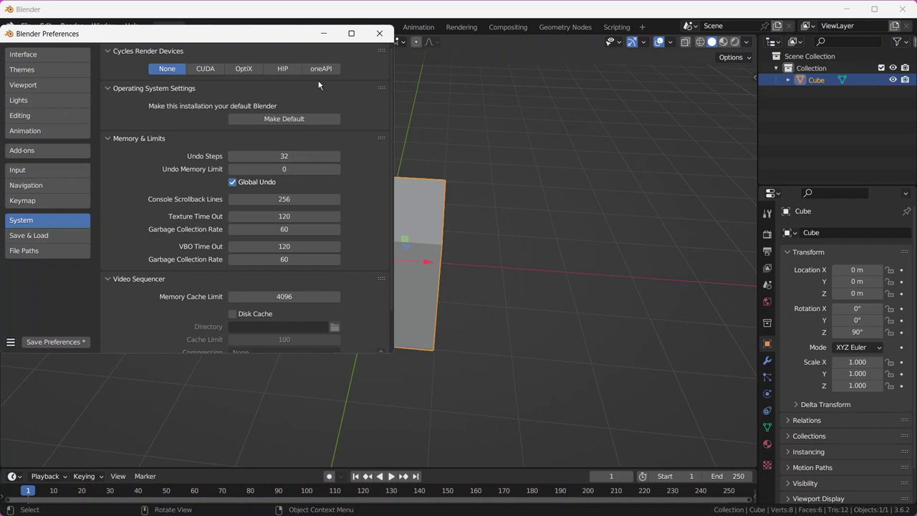
click(380, 34)
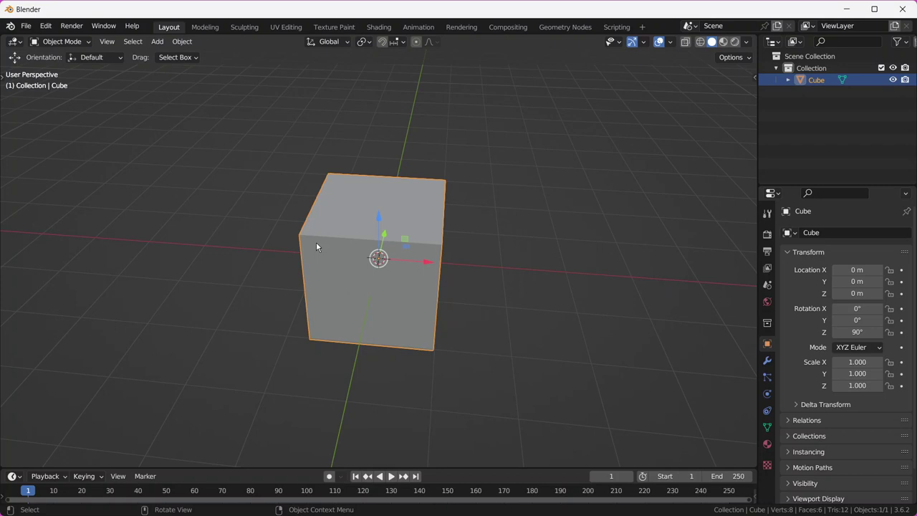
key(s)
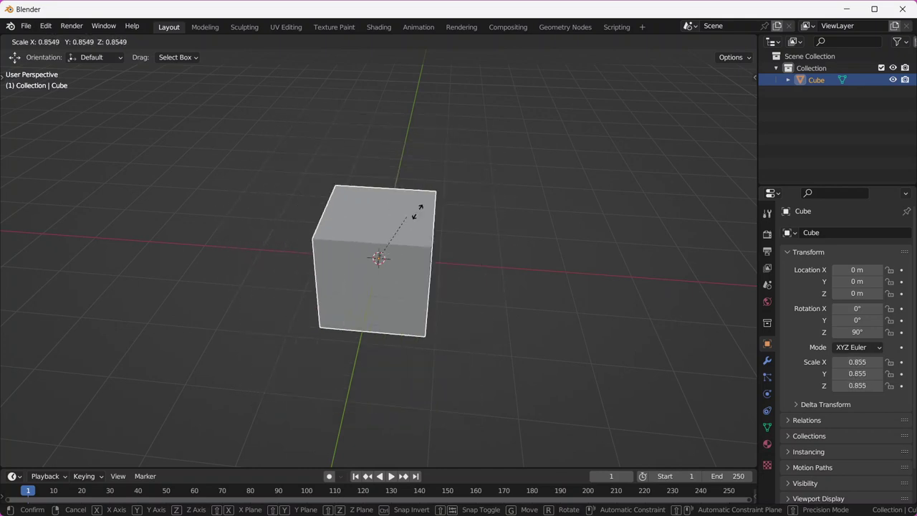
key(shift+y)
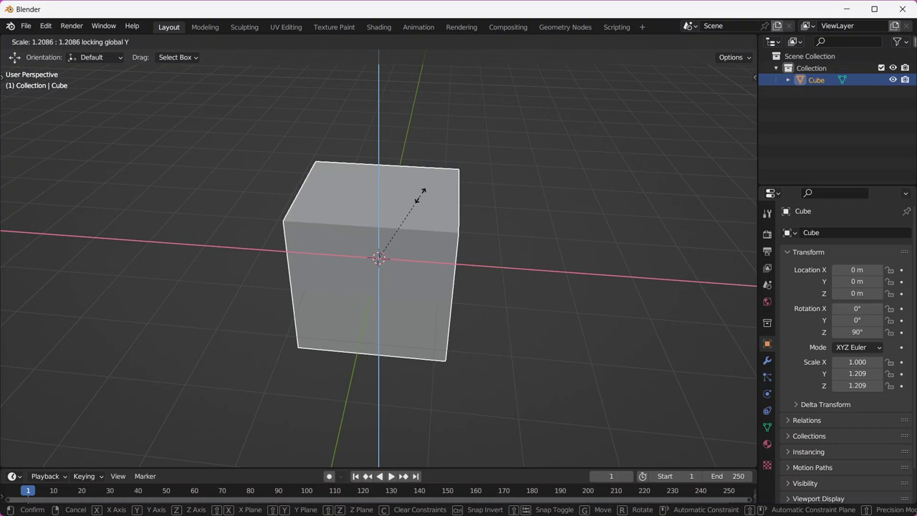
key(z)
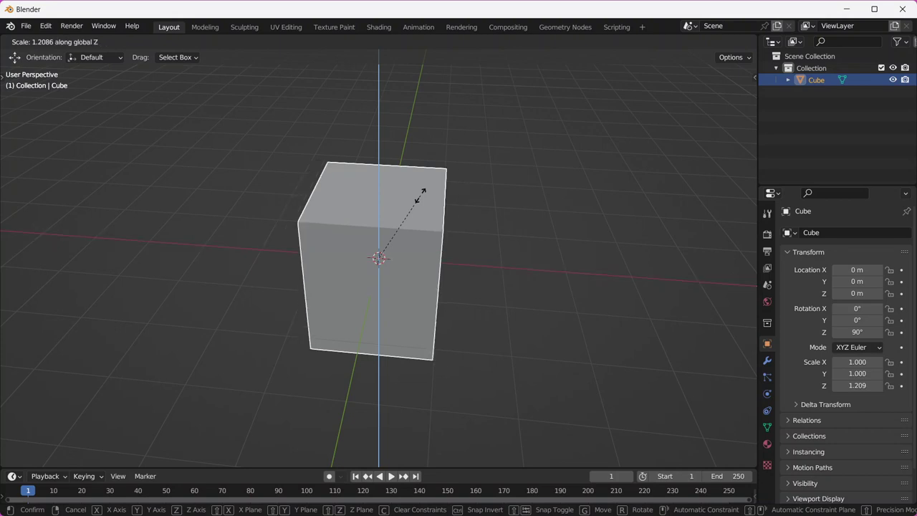
text(2)
key(BackSpace)
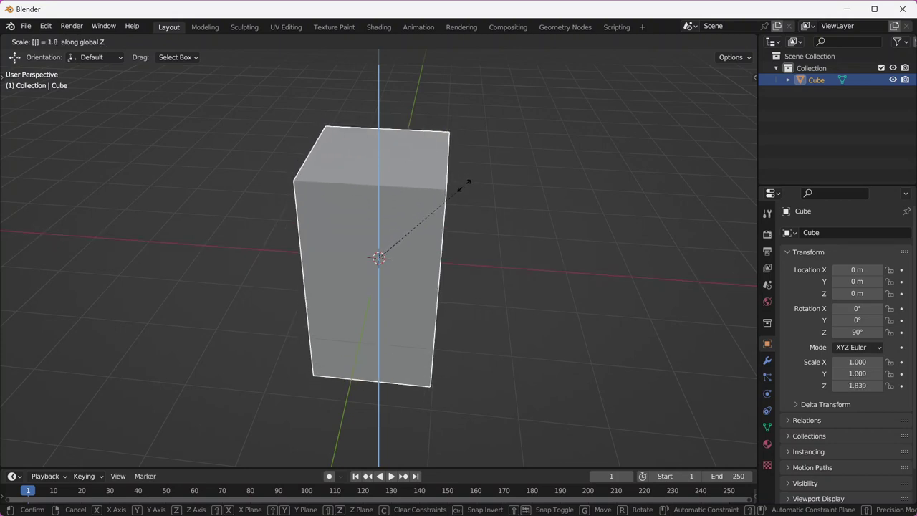
key(Escape)
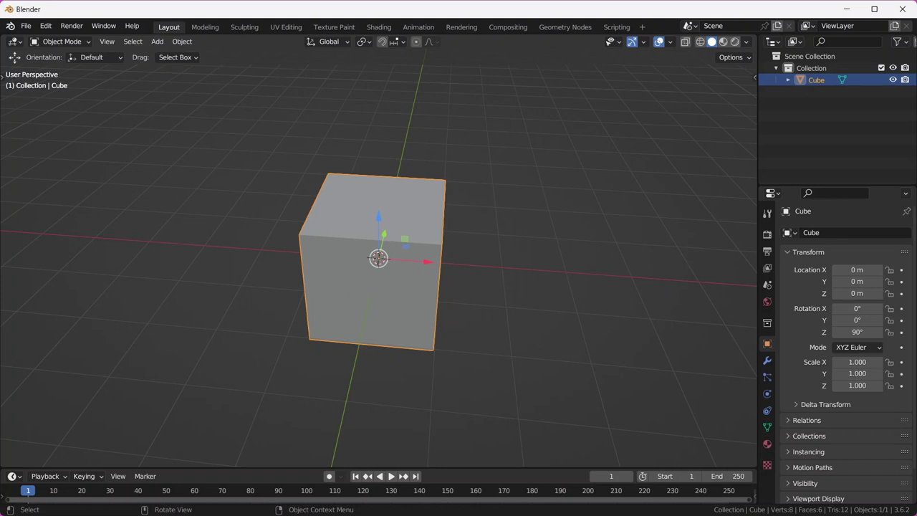
key(s)
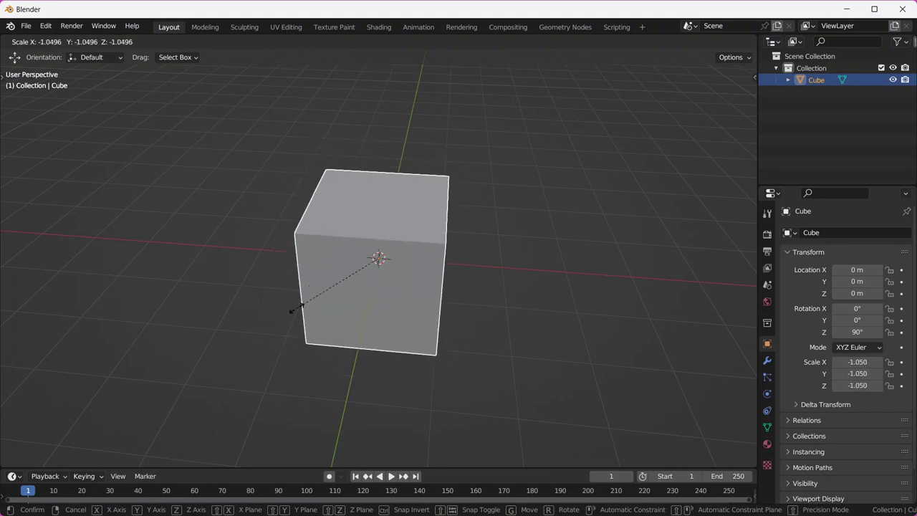
right_click(294, 311)
key(s)
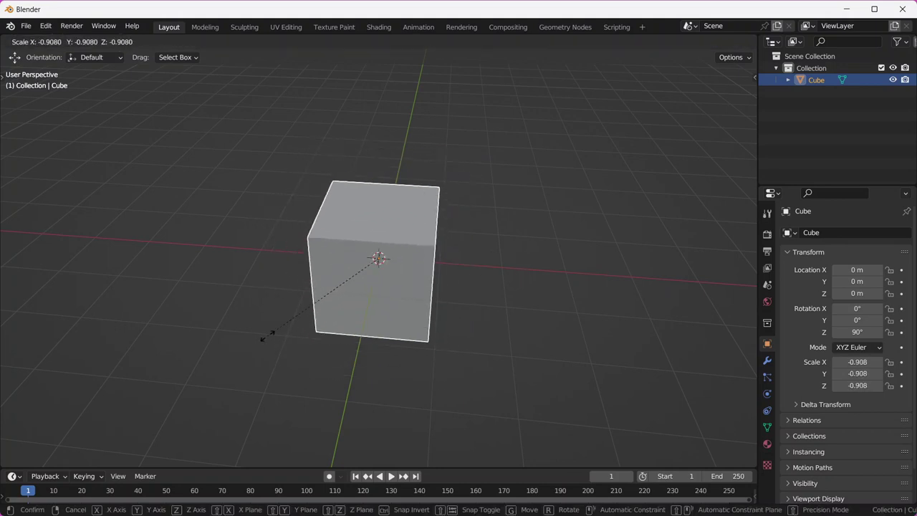
click(279, 326)
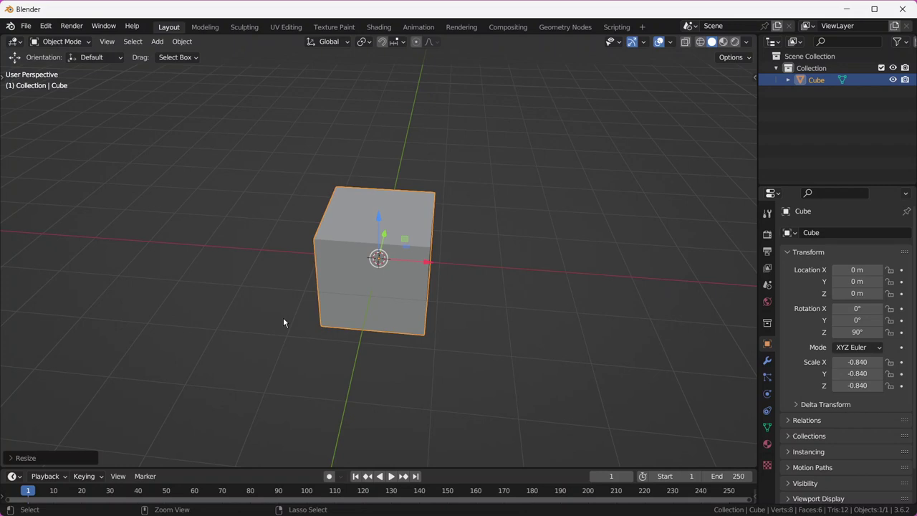
key(ctrl+z)
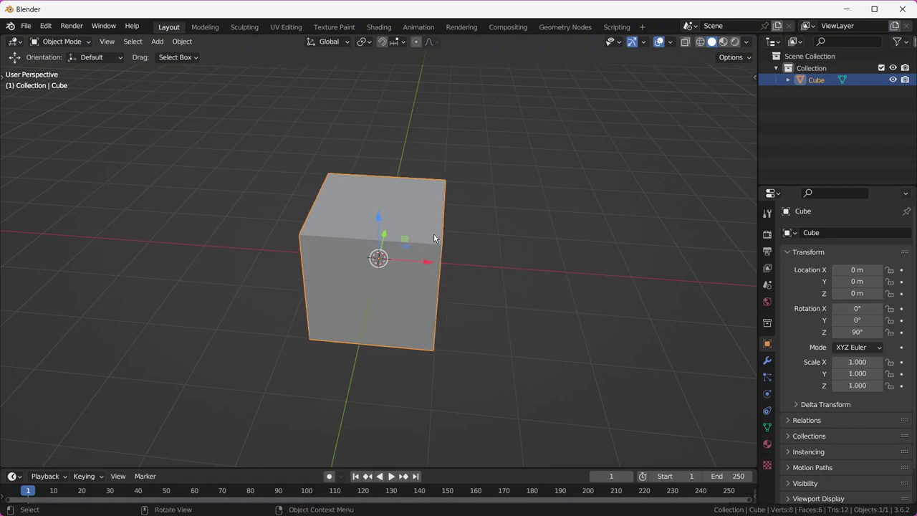
key(g)
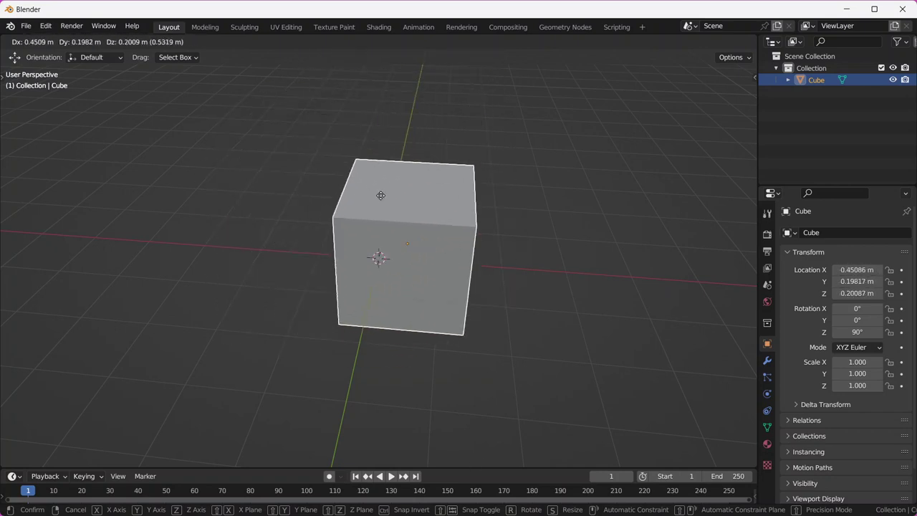
key(r)
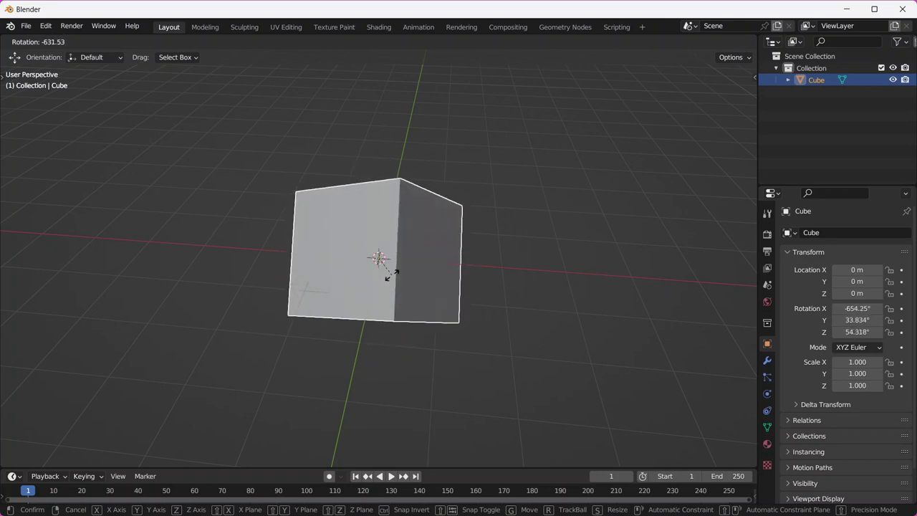
right_click(390, 274)
key(s)
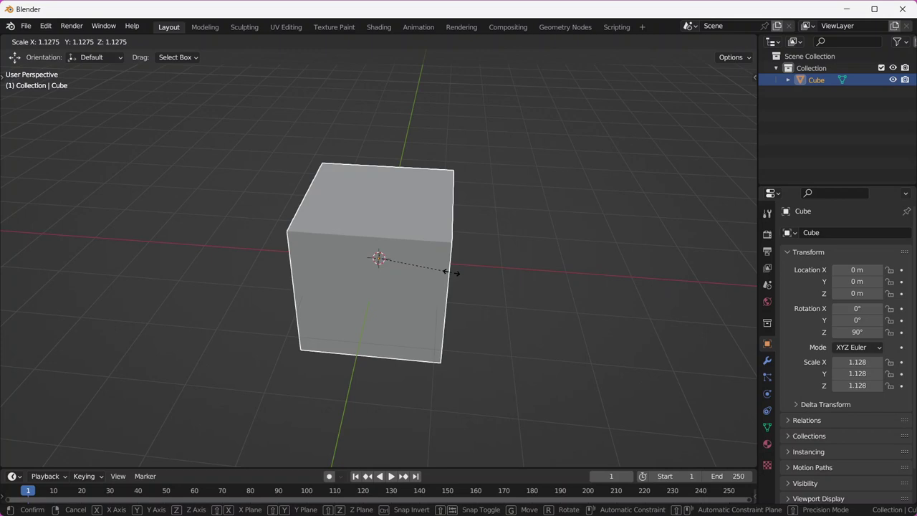
right_click(451, 272)
click(157, 40)
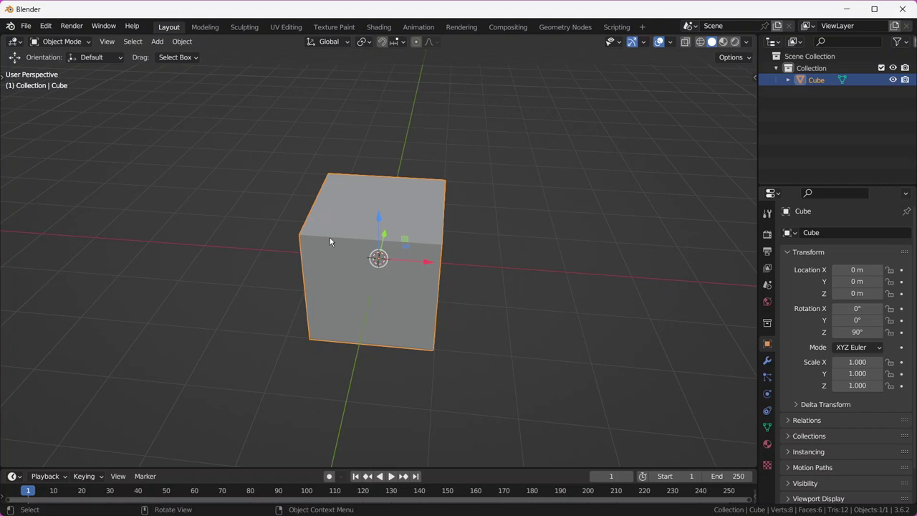
key(Delete)
- Add a new default mesh Cube with zero rotation at the origin
key(shift+a)
mouse_move(331, 241)
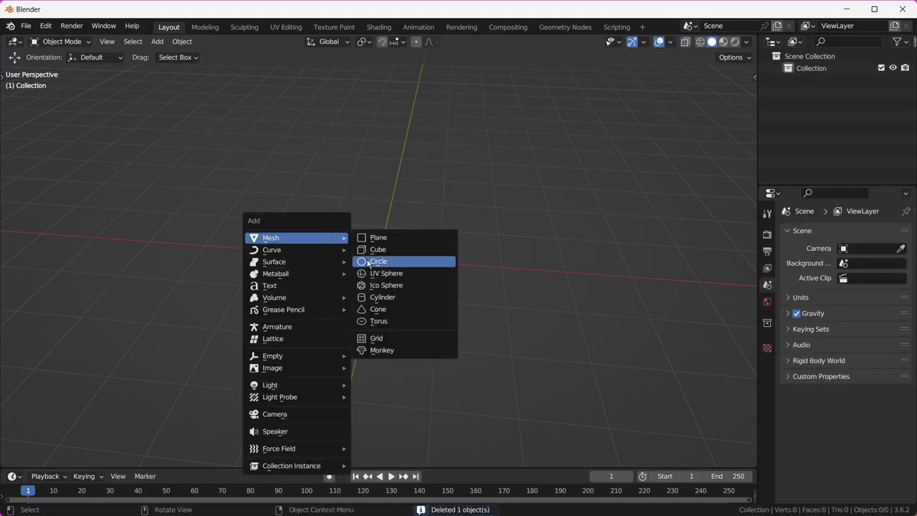
click(367, 251)
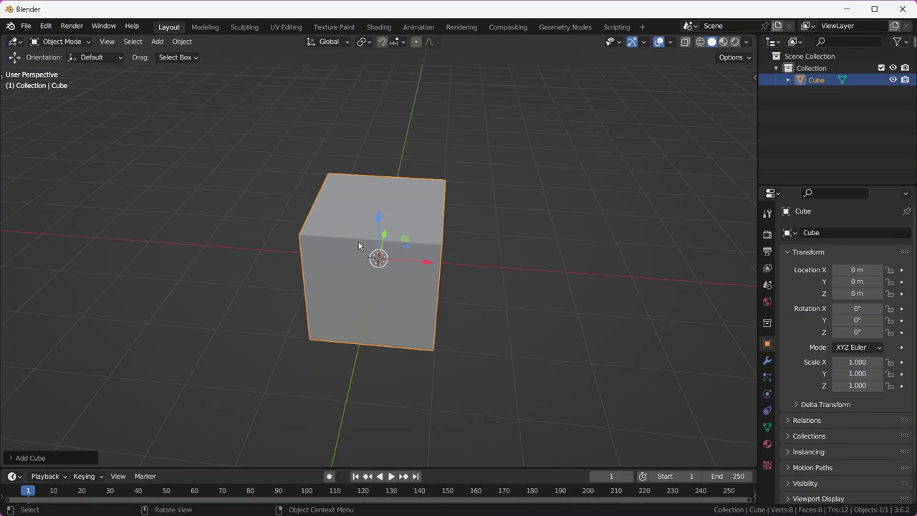
- Select the cube's top face in face mode and extrude it 1 m along Z
key(Tab)
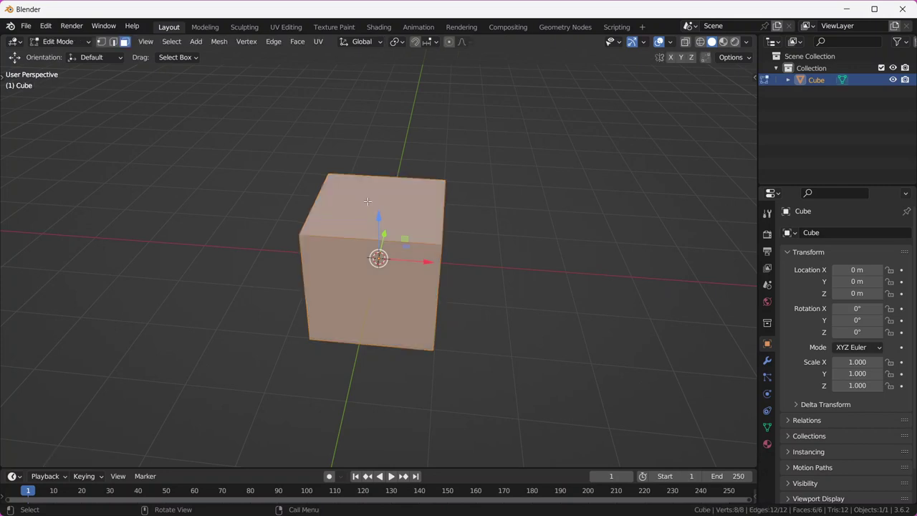
key(3)
click(384, 217)
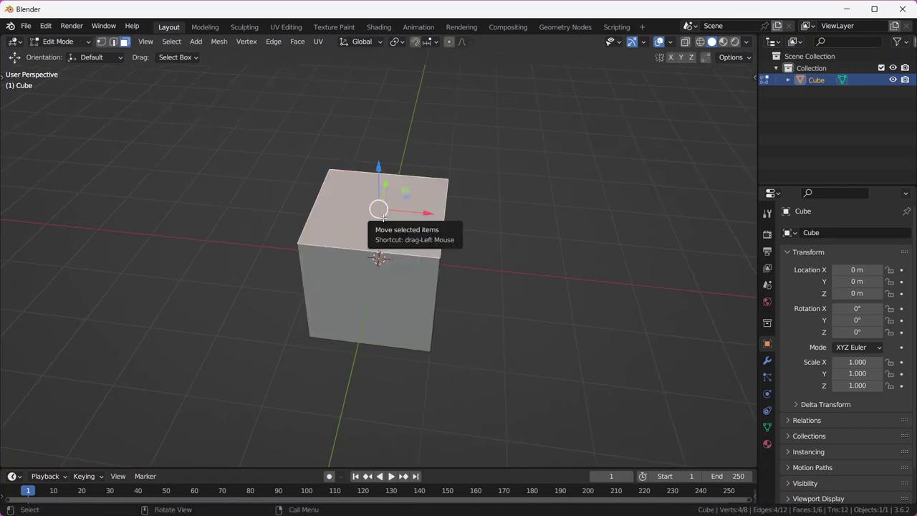
middle_drag(382, 215, 379, 205)
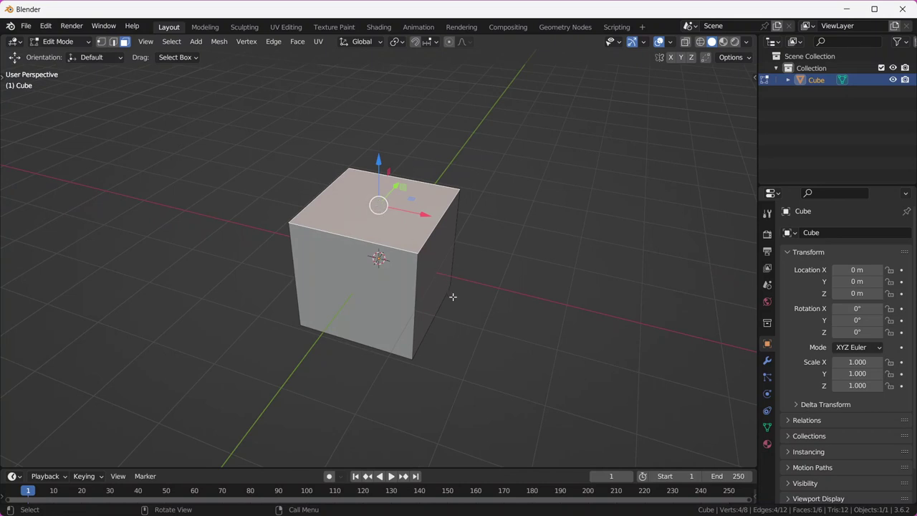
key(e)
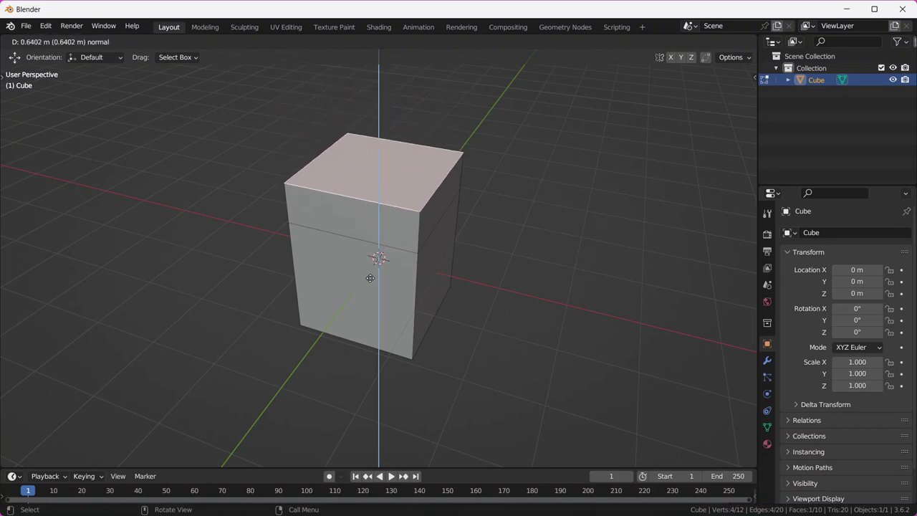
key(z)
key(z)
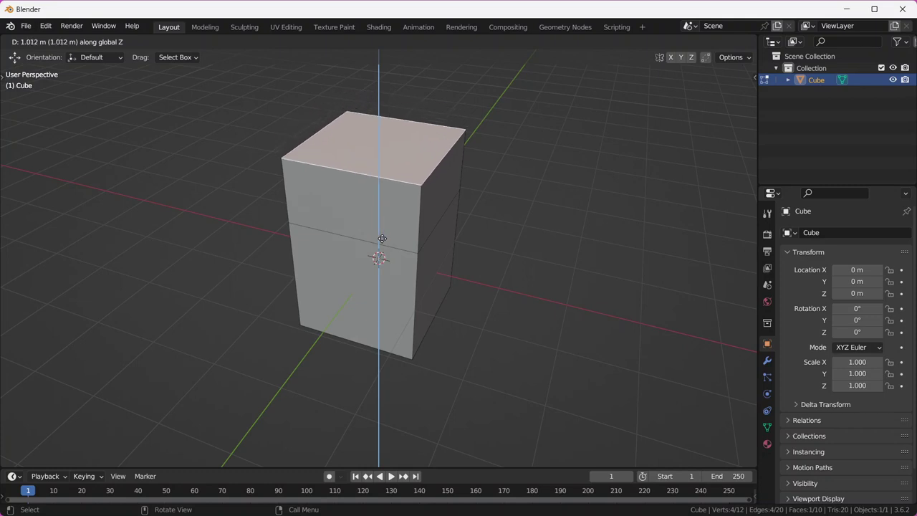
key(z)
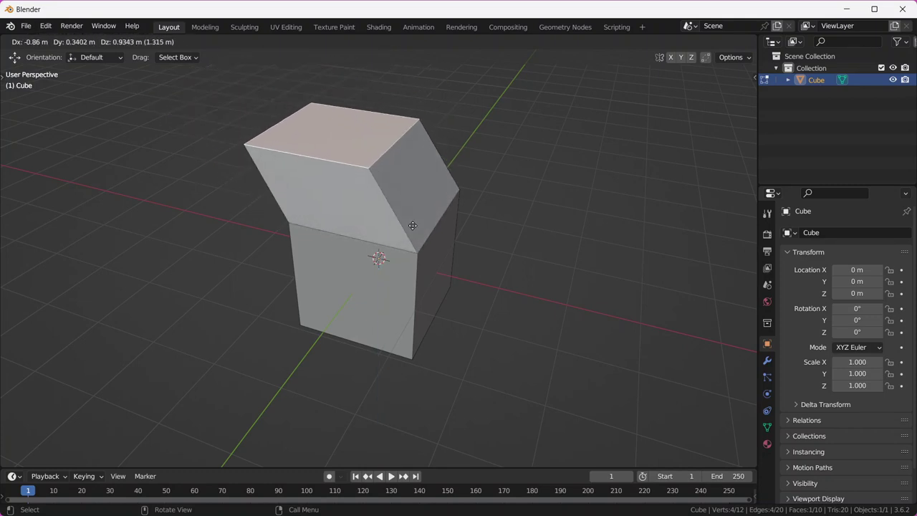
key(z)
key(z)
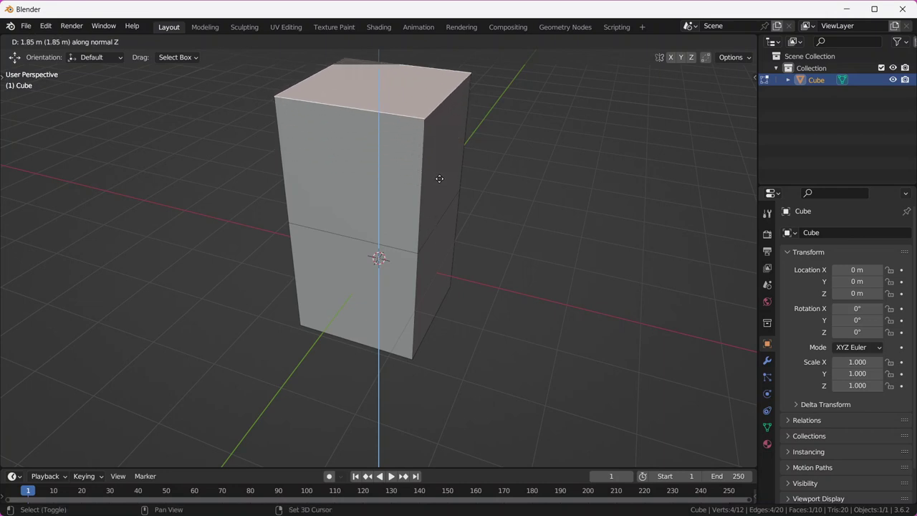
key(shift+x)
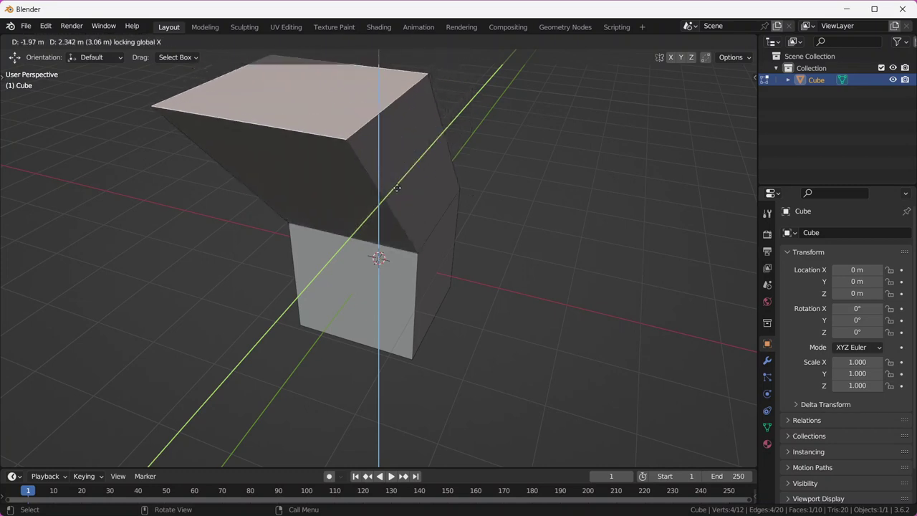
key(z)
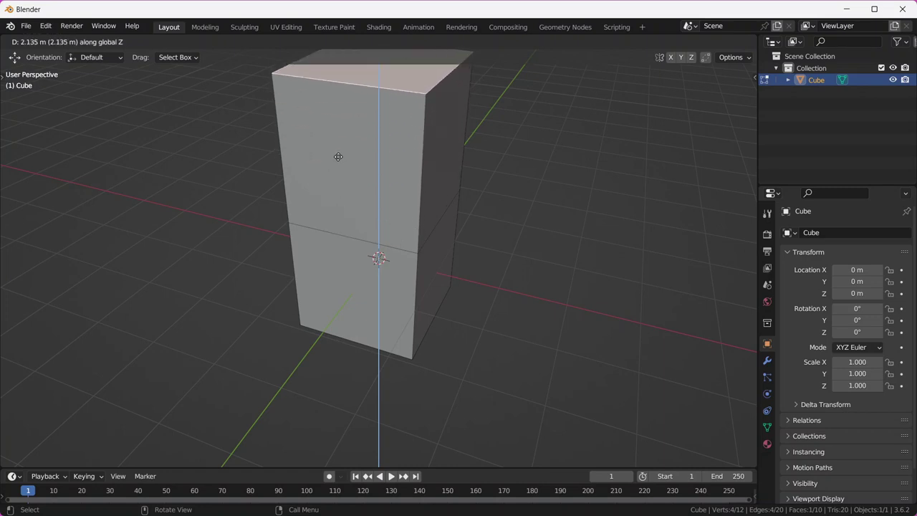
text(1)
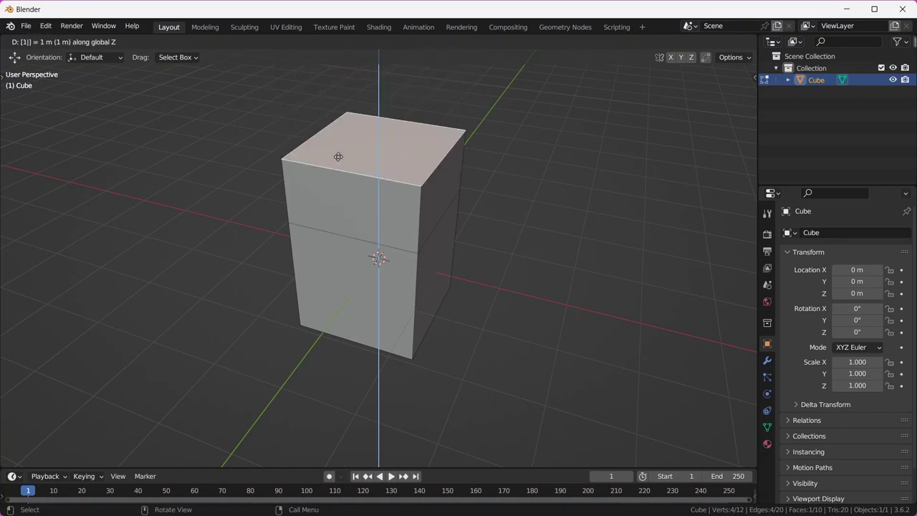
key(Return)
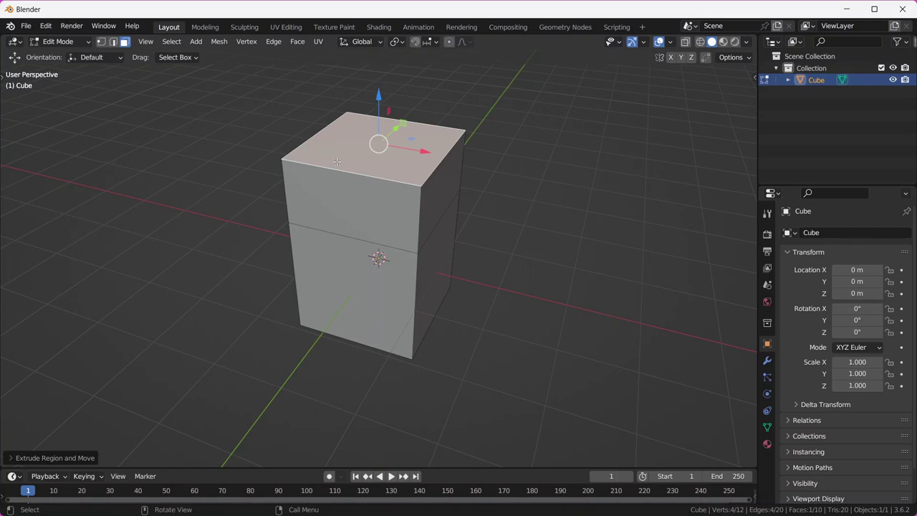
- In edge select mode, Alt+click the middle edge loop of the tall box
middle_drag(516, 176, 473, 127)
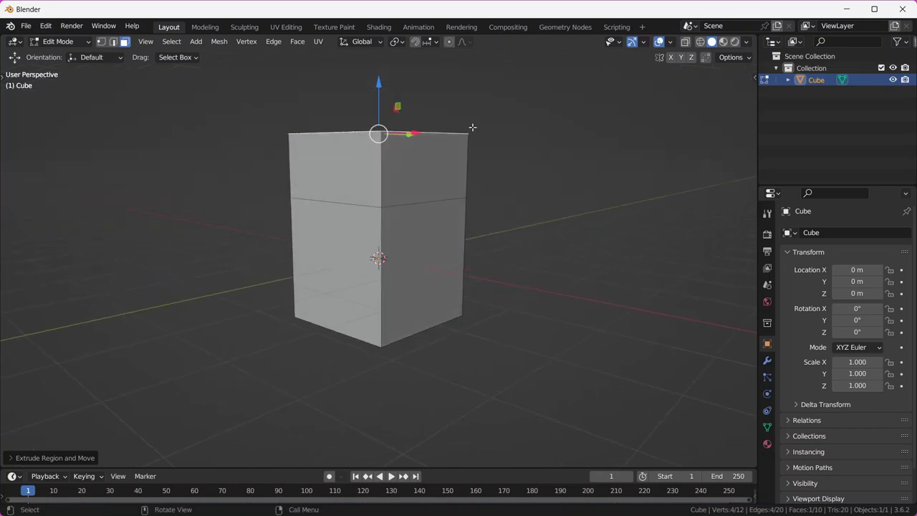
key(2)
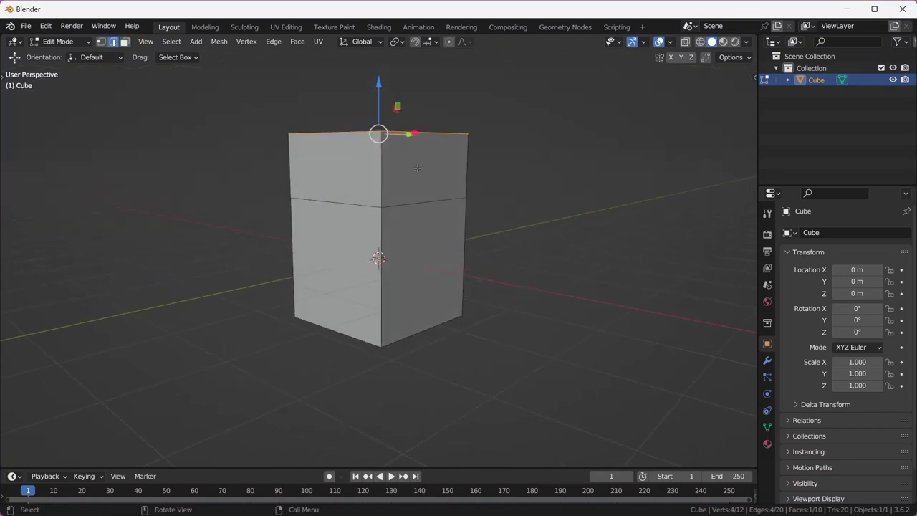
alt+click(380, 197)
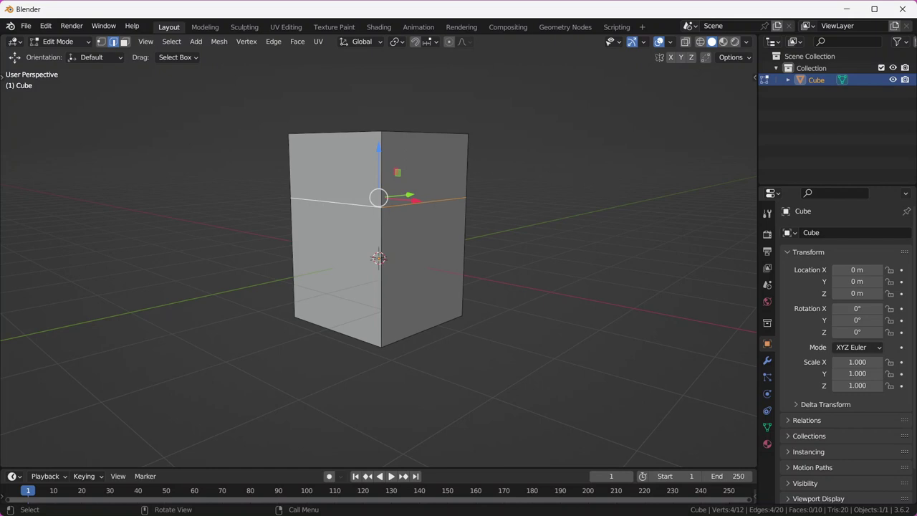
key(s)
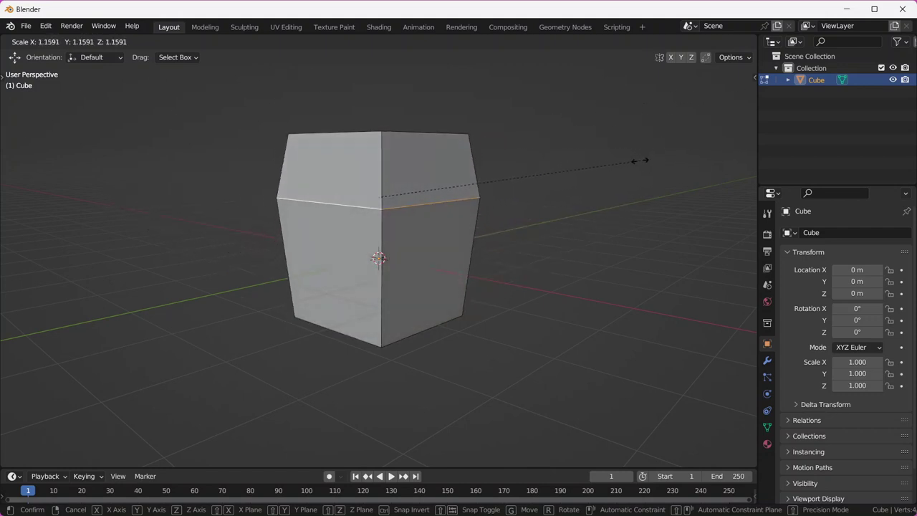
click(640, 161)
middle_drag(549, 151, 526, 162)
key(ctrl+z)
middle_drag(504, 197, 529, 197)
- Cancel the runaway twist, then rotate the middle edge loop around the Z axis
key(r)
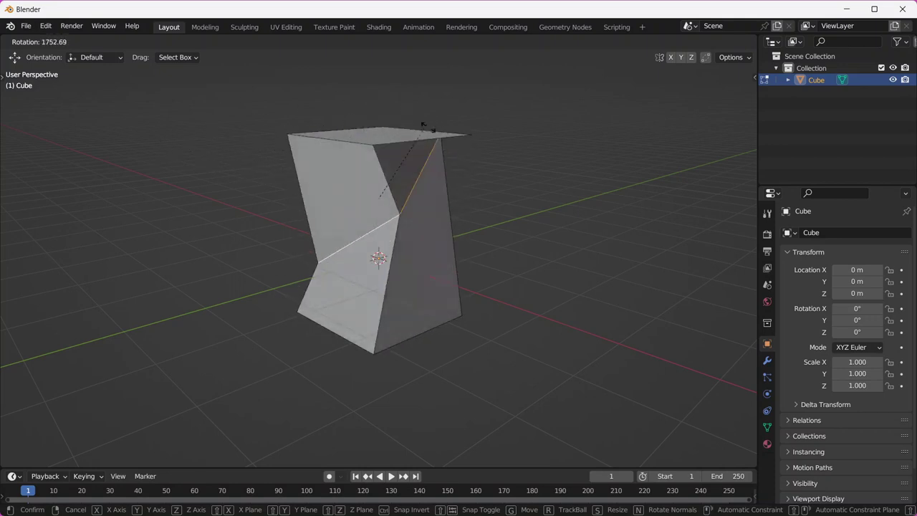
key(Escape)
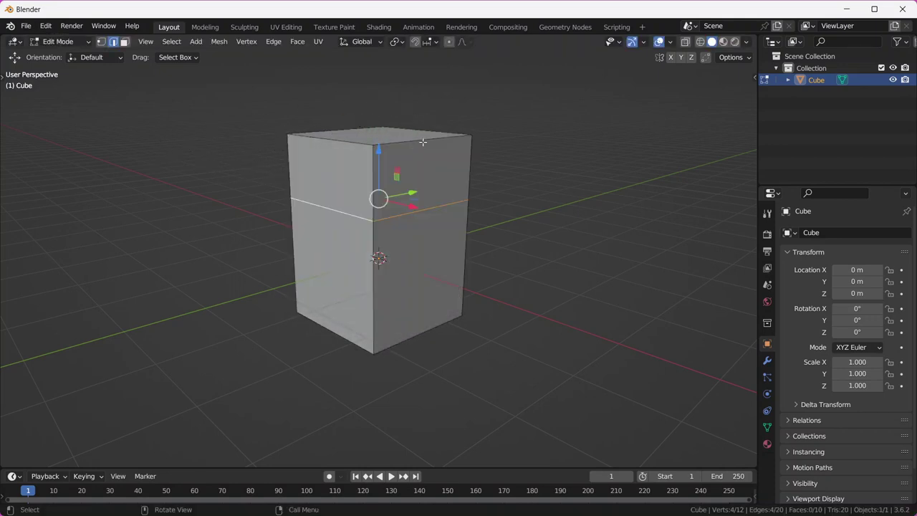
key(r)
key(z)
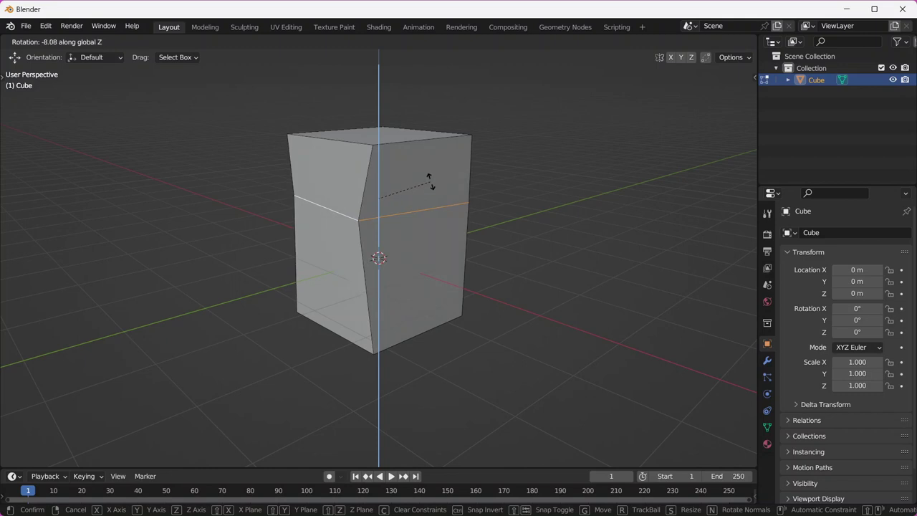
click(265, 202)
middle_drag(264, 203, 524, 211)
- Twist the loop further about Z, inspect a lower face, then undo the twist
key(r)
key(z)
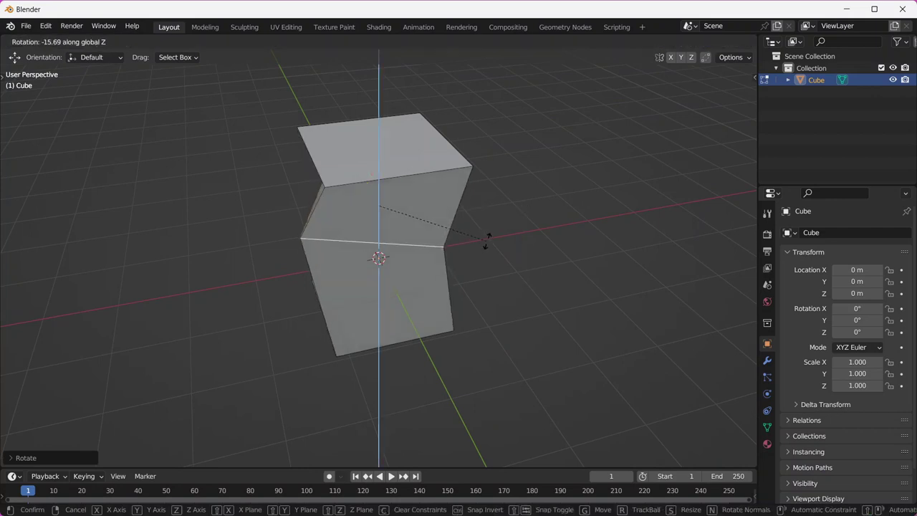
click(523, 209)
key(3)
click(341, 286)
middle_drag(341, 286, 322, 204)
middle_drag(414, 275, 343, 177)
key(ctrl+z)
key(ctrl+z)
key(ctrl+z)
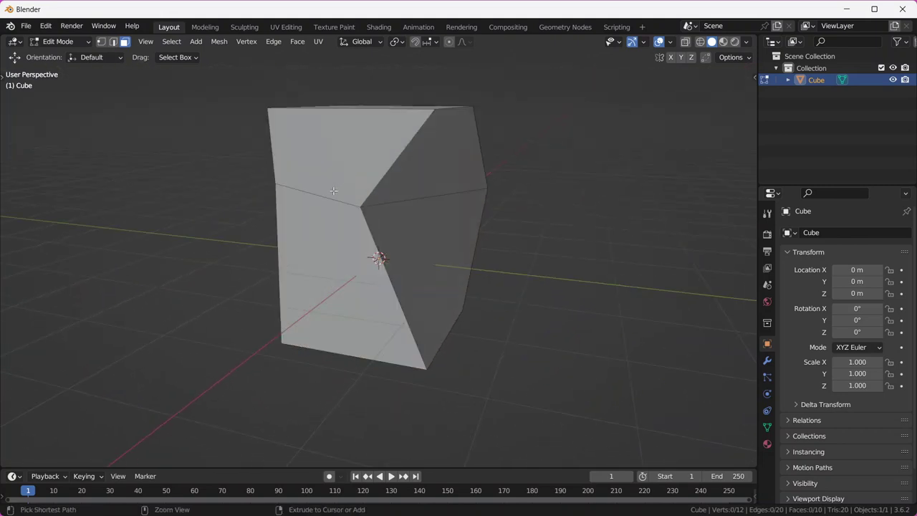
- Shift the middle edge loop sideways along the X axis
middle_drag(581, 227, 495, 207)
key(g)
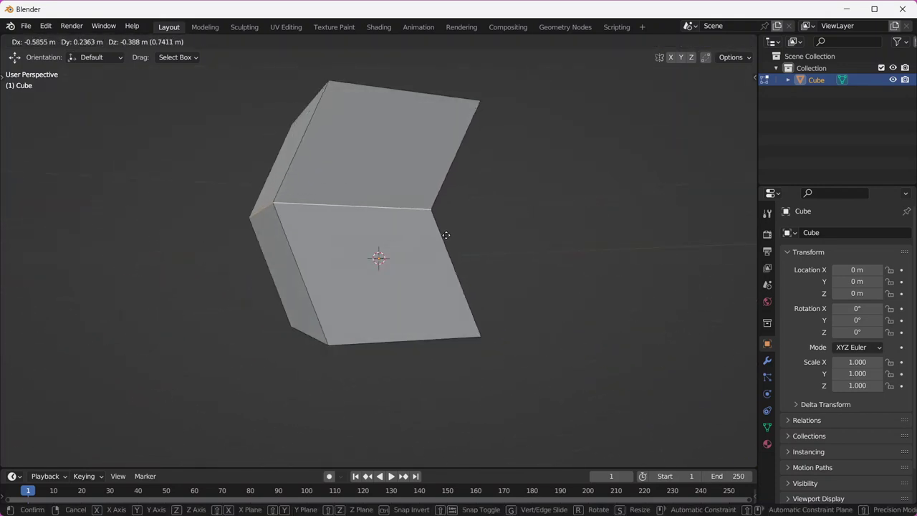
key(x)
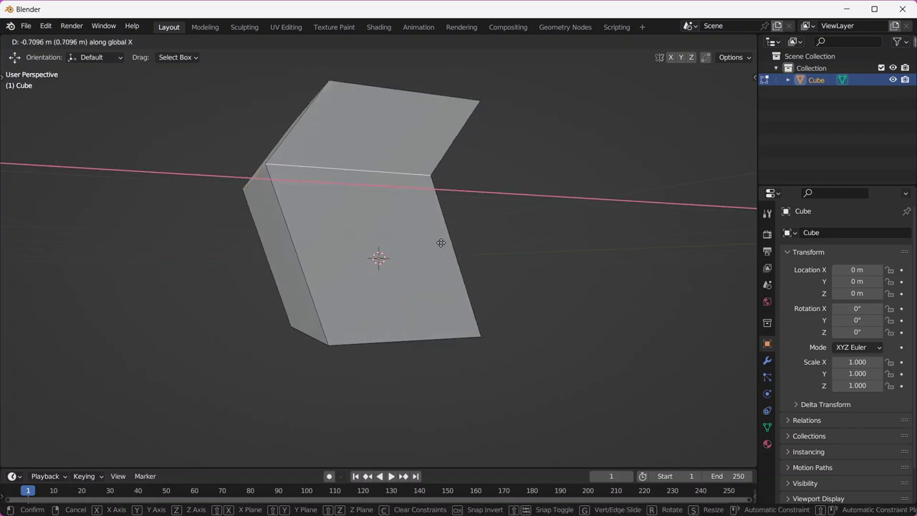
click(437, 244)
middle_drag(440, 195, 435, 223)
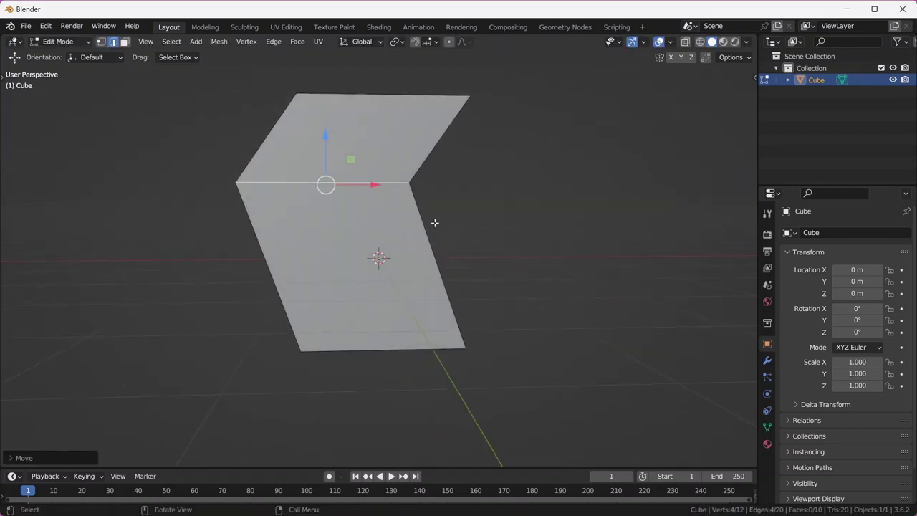
- Move the edge loop vertically along Z, then inspect the bent box
key(g)
key(z)
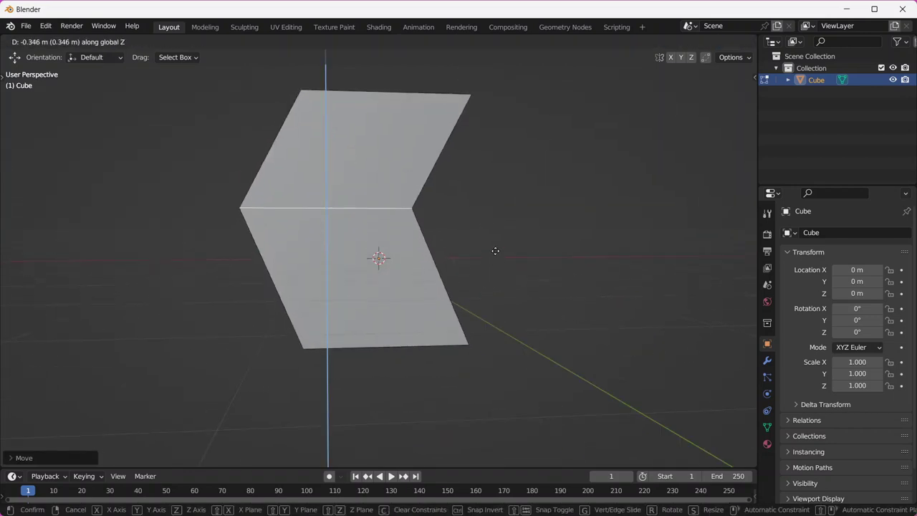
click(493, 236)
middle_drag(488, 209, 434, 282)
scroll(463, 278, down, 4)
scroll(430, 285, up, 3)
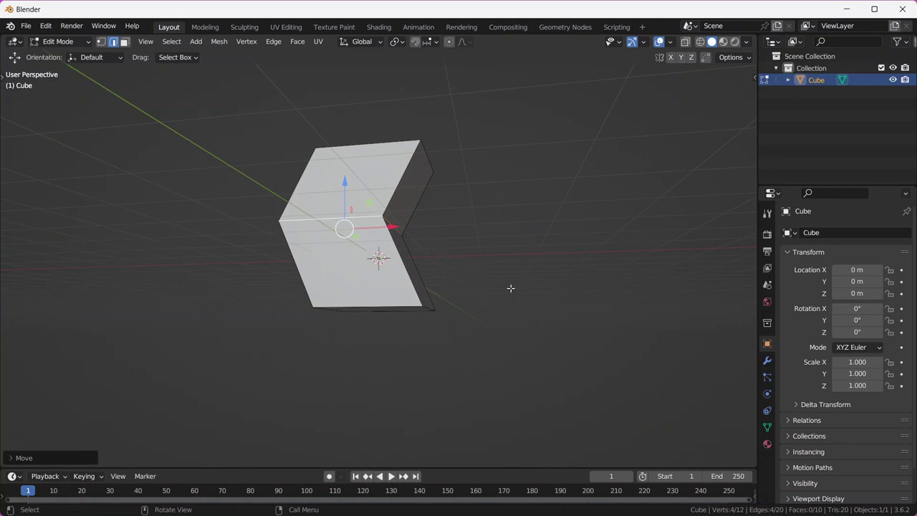
scroll(434, 261, down, 1)
scroll(426, 252, up, 1)
scroll(467, 278, up, 3)
middle_drag(467, 277, 495, 305)
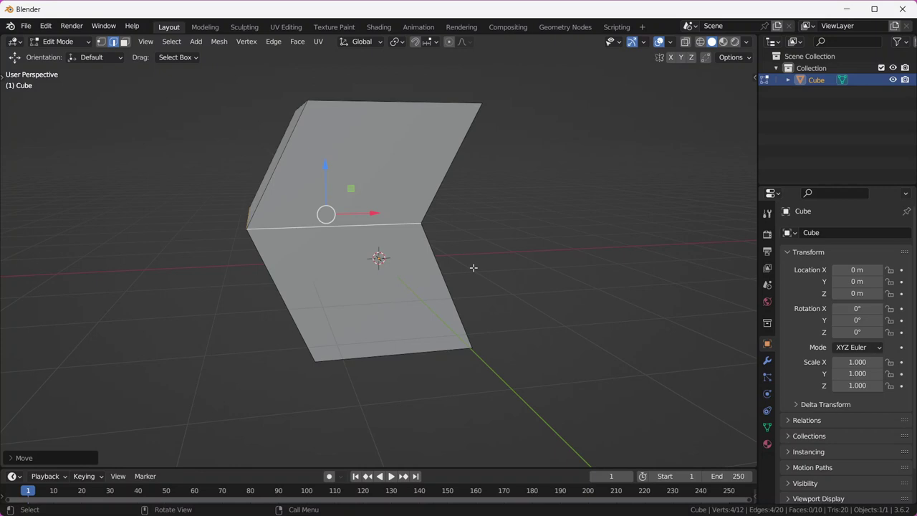
scroll(473, 268, up, 3)
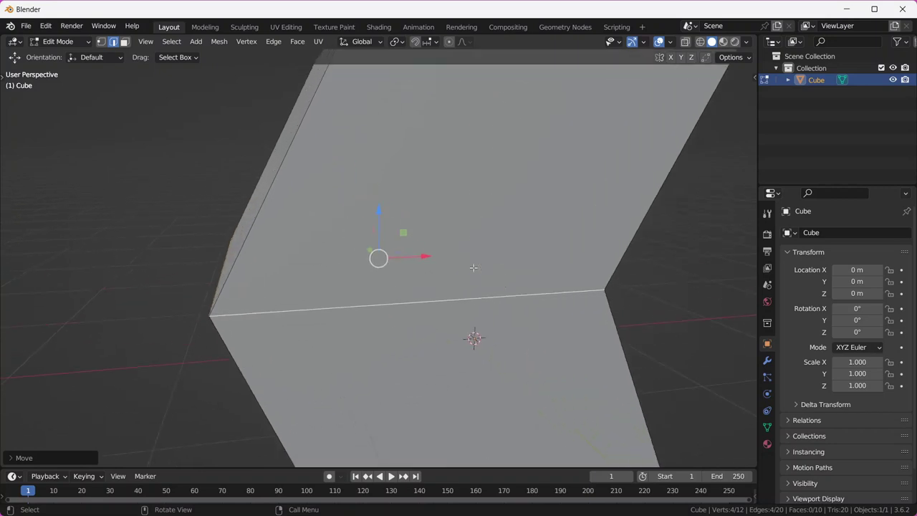
scroll(473, 268, down, 4)
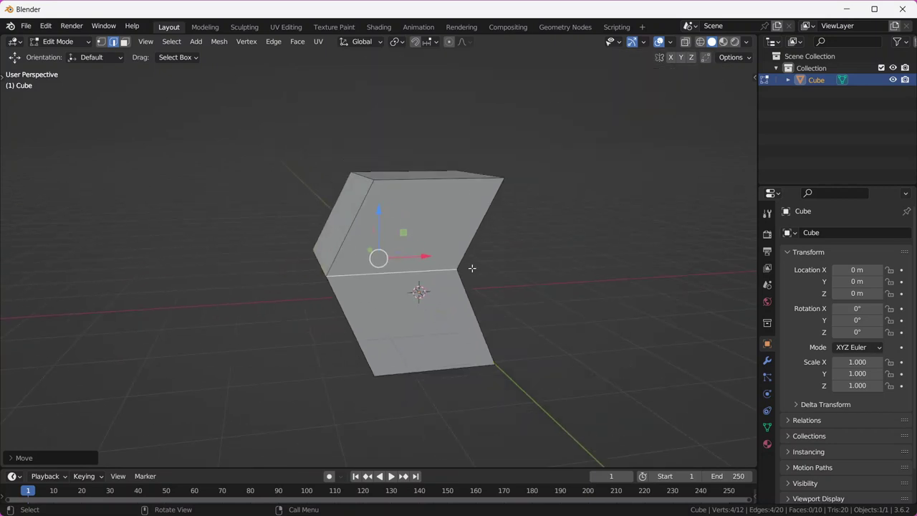
key(grave)
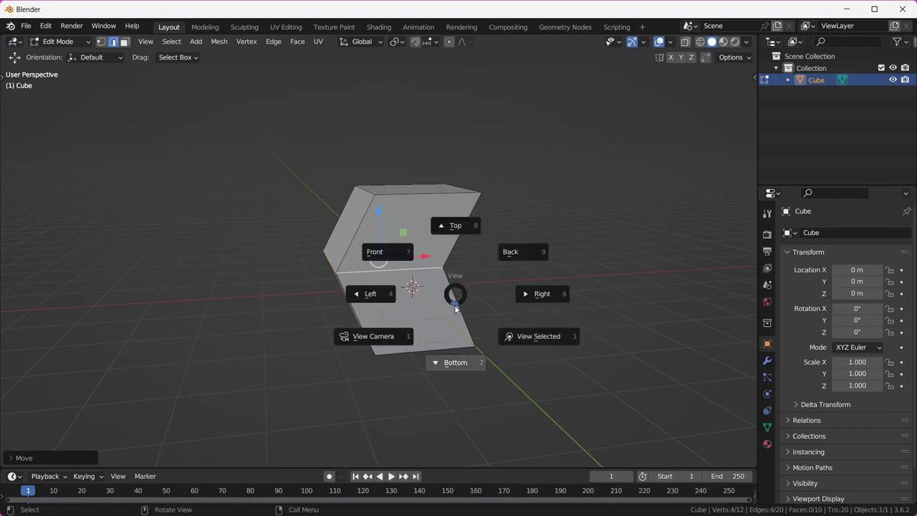
key(3)
key(grave)
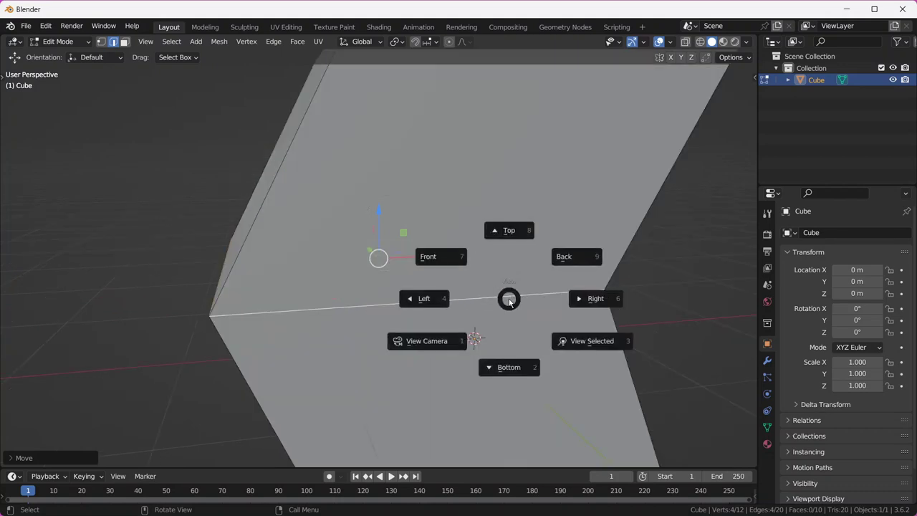
click(582, 350)
key(grave)
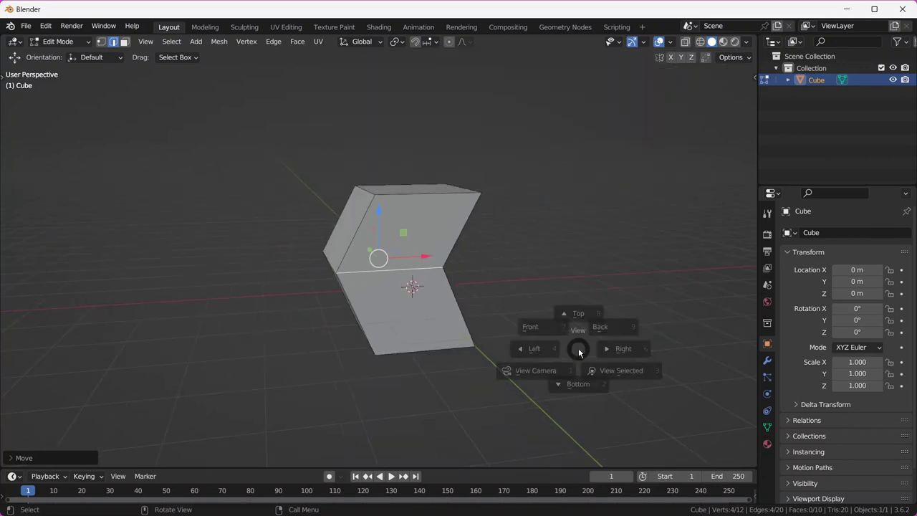
click(675, 389)
key(grave)
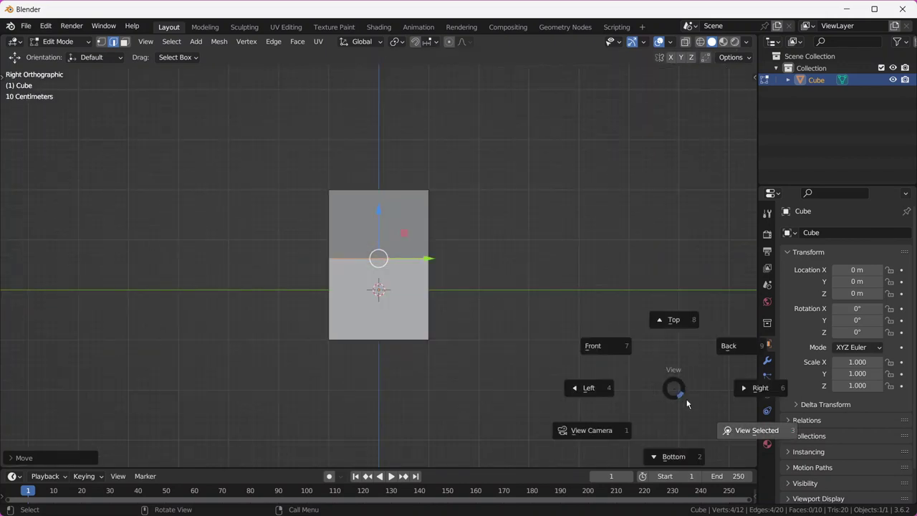
click(726, 428)
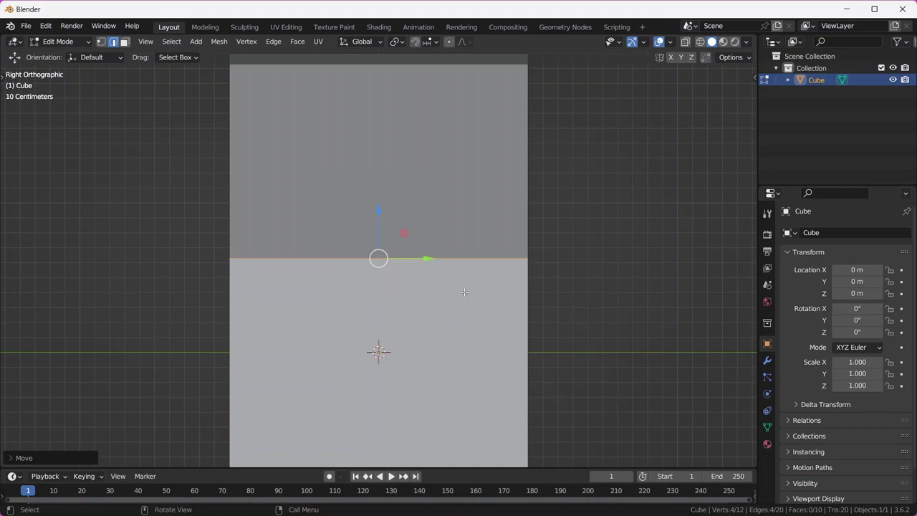
scroll(265, 254, down, 3)
middle_drag(285, 258, 348, 290)
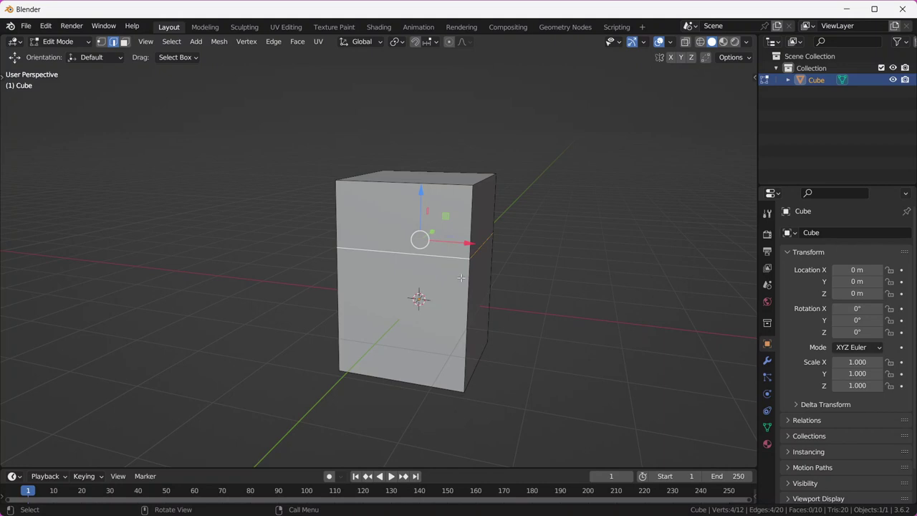
- Start a Z-axis move on the middle edge loop, then cancel it to keep the loop level
key(g)
key(z)
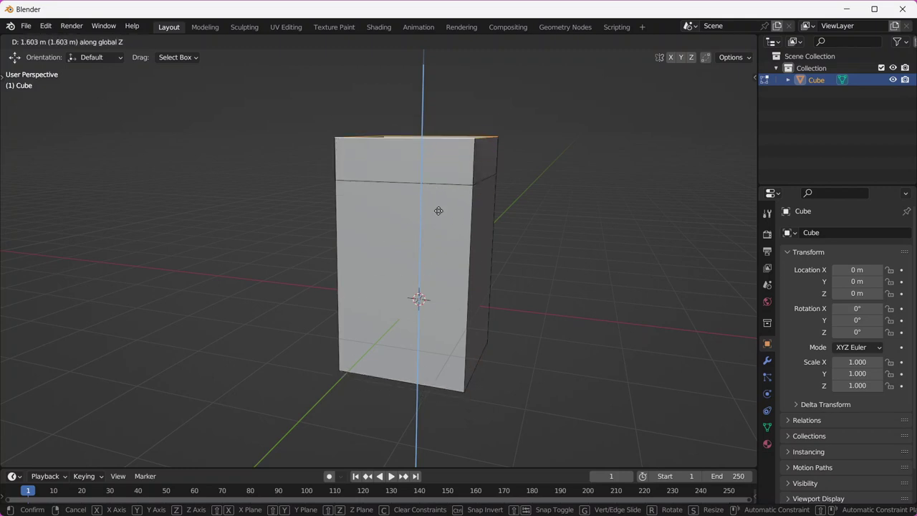
key(Escape)
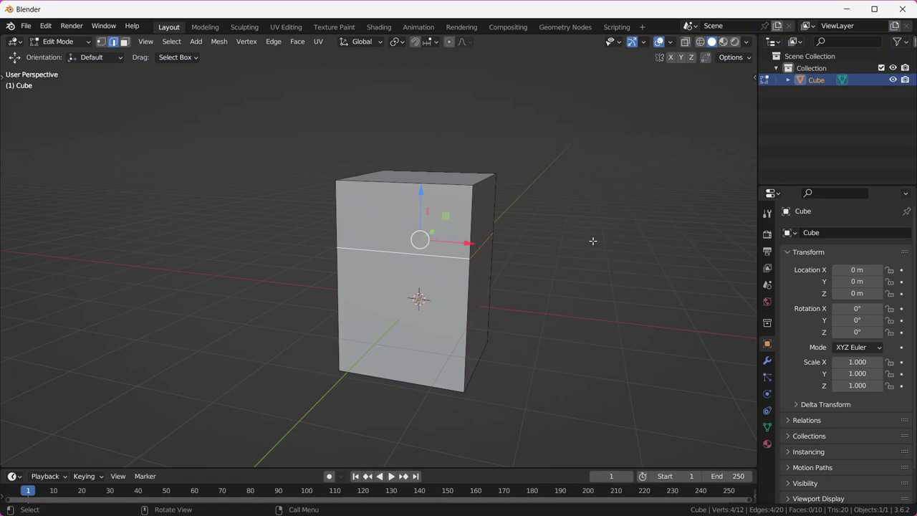
- Edge-slide the middle loop up the box's sides to sit nearer the top
key(g)
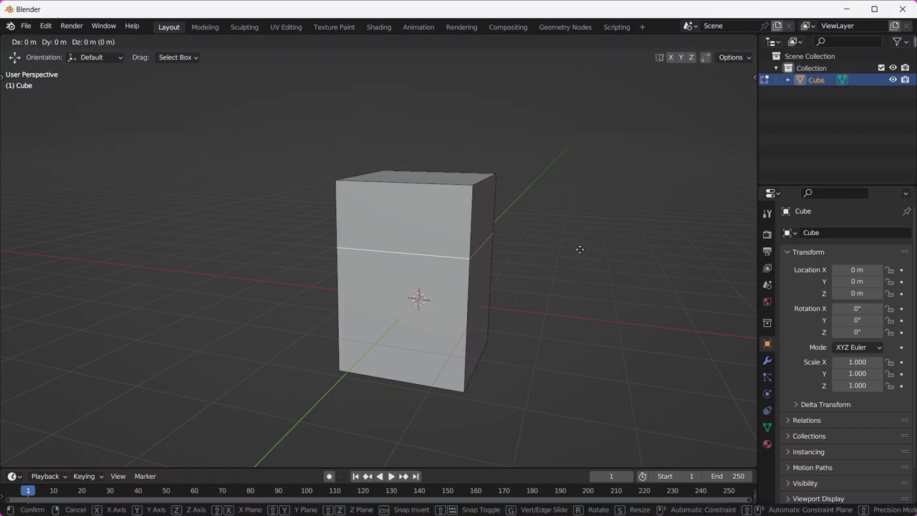
key(g)
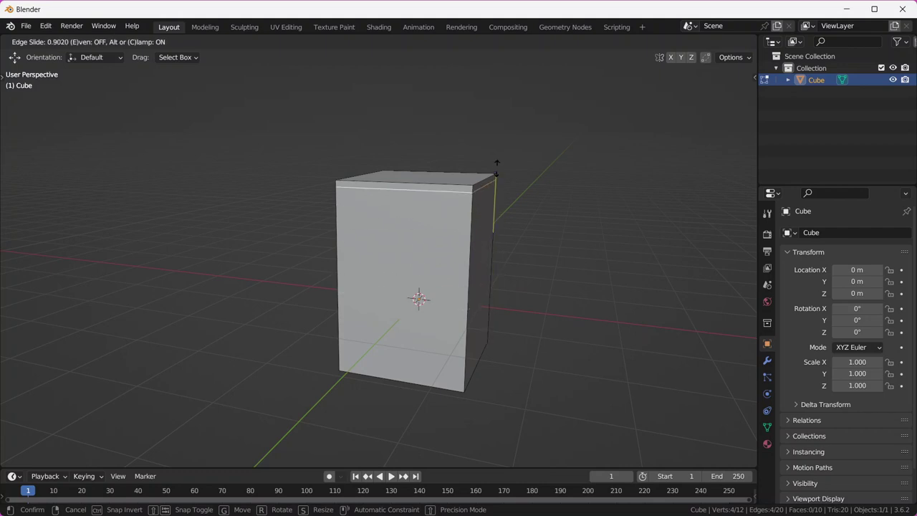
click(455, 247)
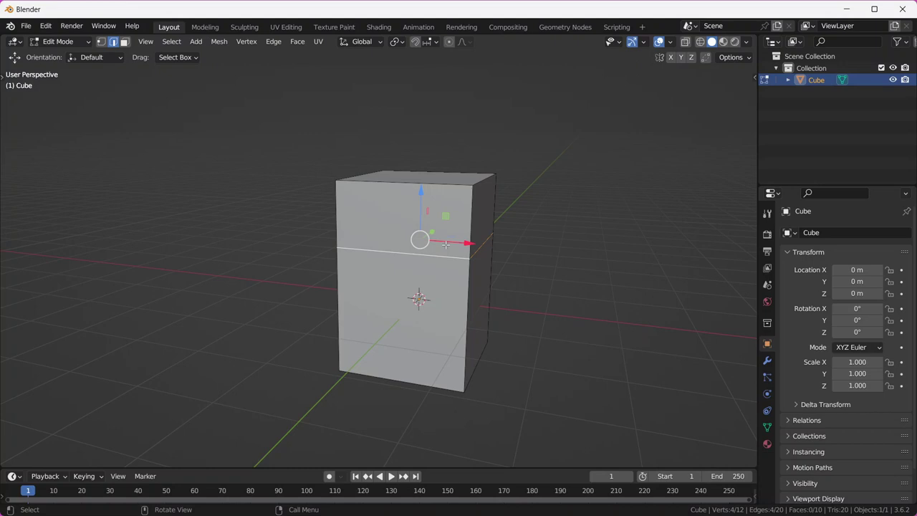
click(438, 182)
key(3)
click(440, 179)
scroll(434, 215, down, 8)
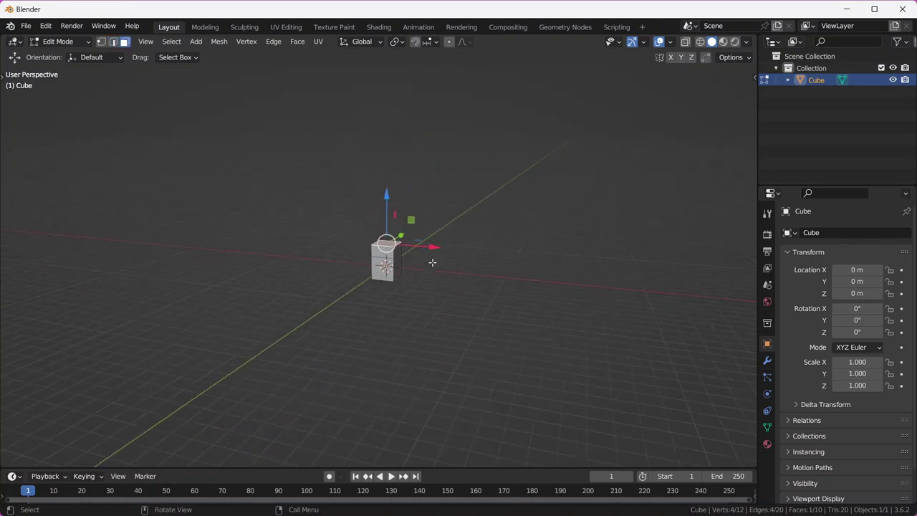
scroll(432, 272, down, 4)
key(e)
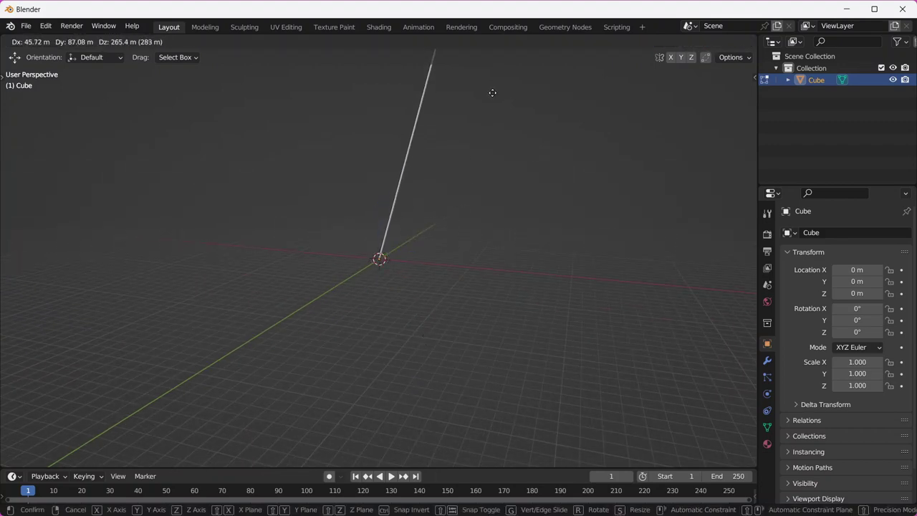
text(z)
text(500000)
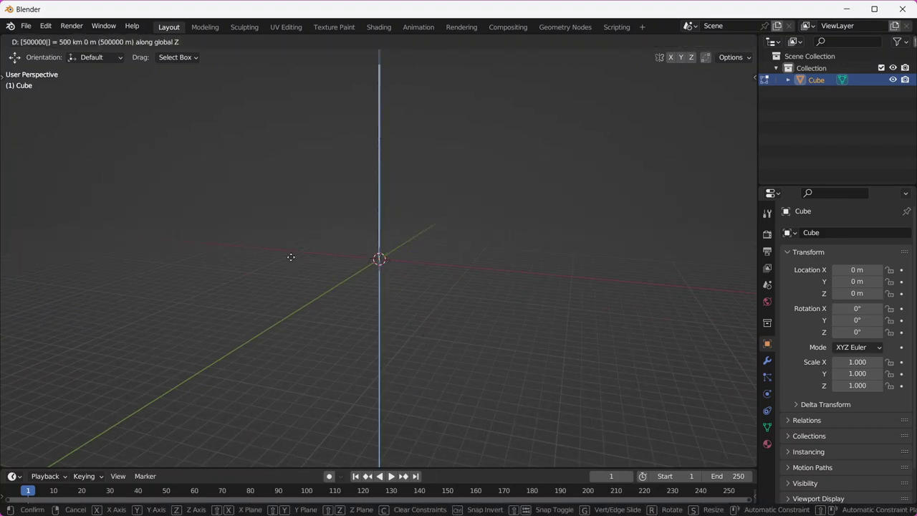
key(Return)
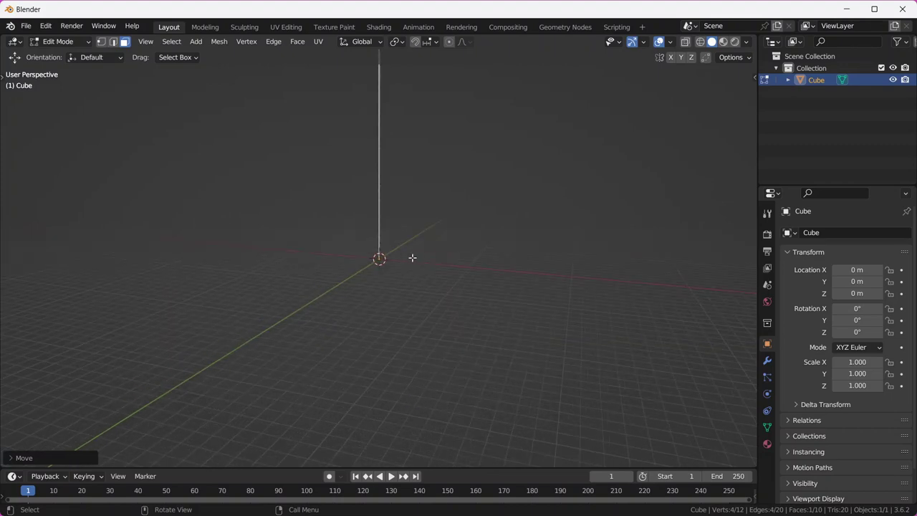
key(Tab)
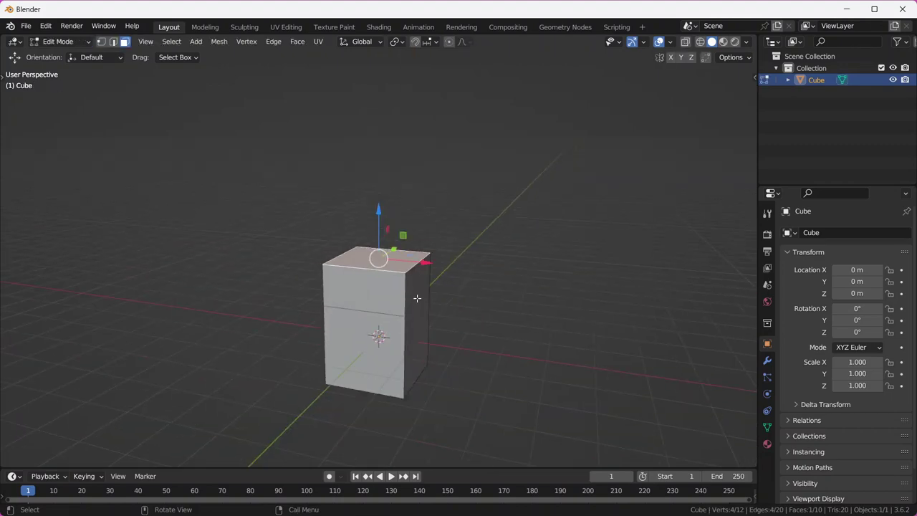